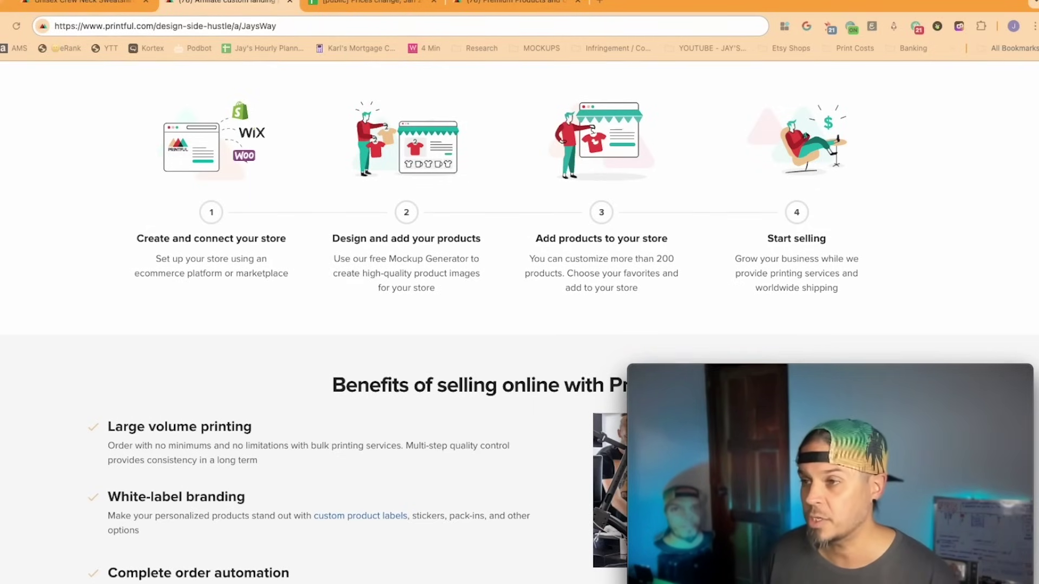
# Go to the Printful Stores page and choose to create a new store on an ecommerce platform
pyautogui.click(88, 4)
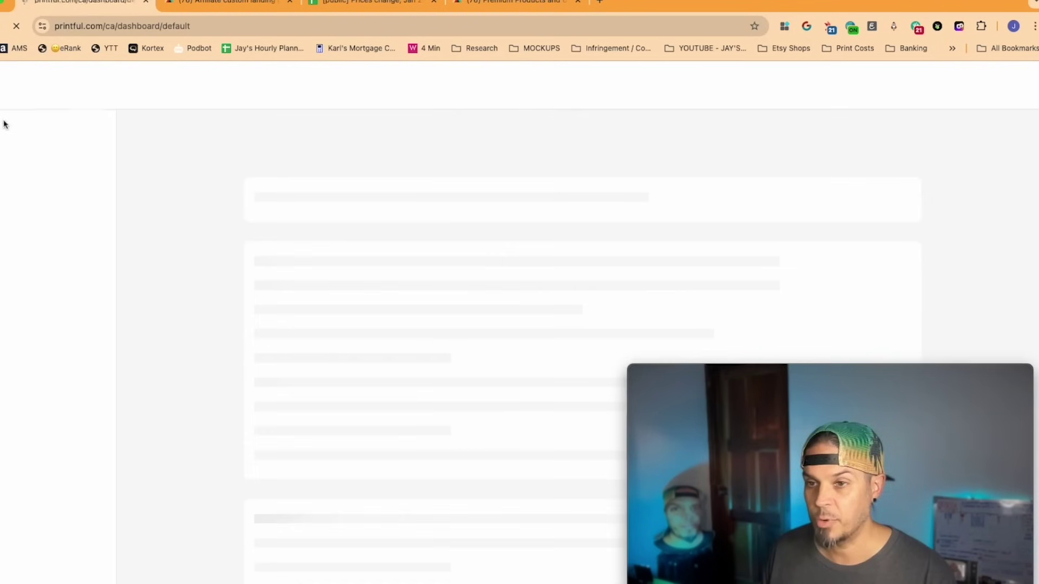
pyautogui.click(4, 230)
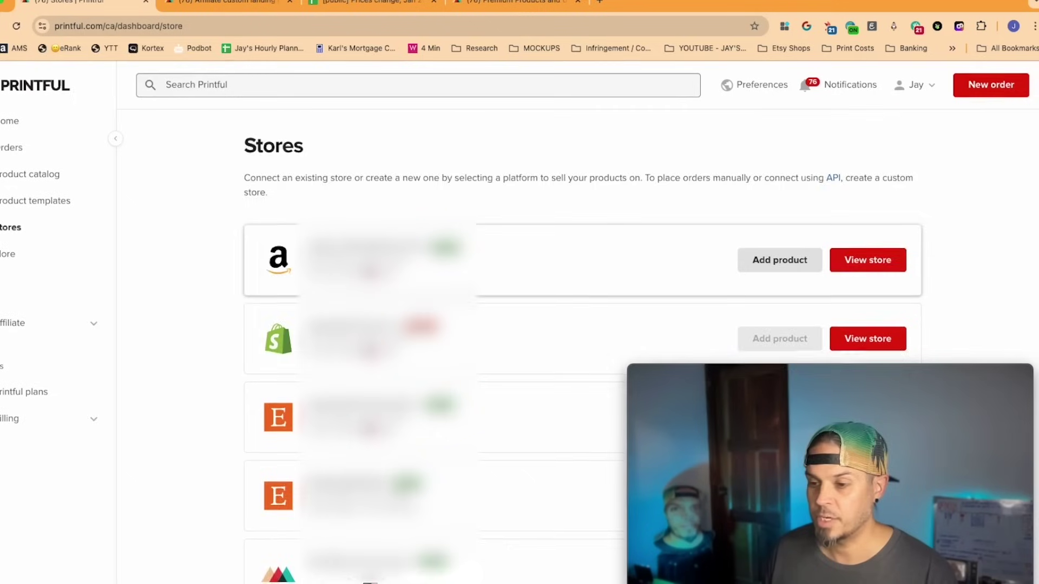
pyautogui.scroll(-10, 368, 491)
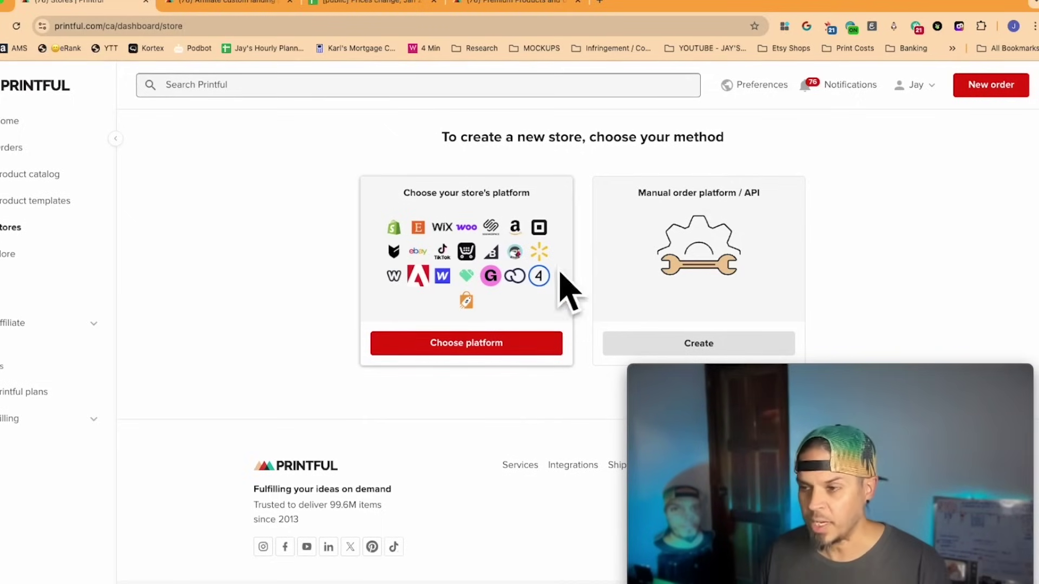
pyautogui.click(456, 342)
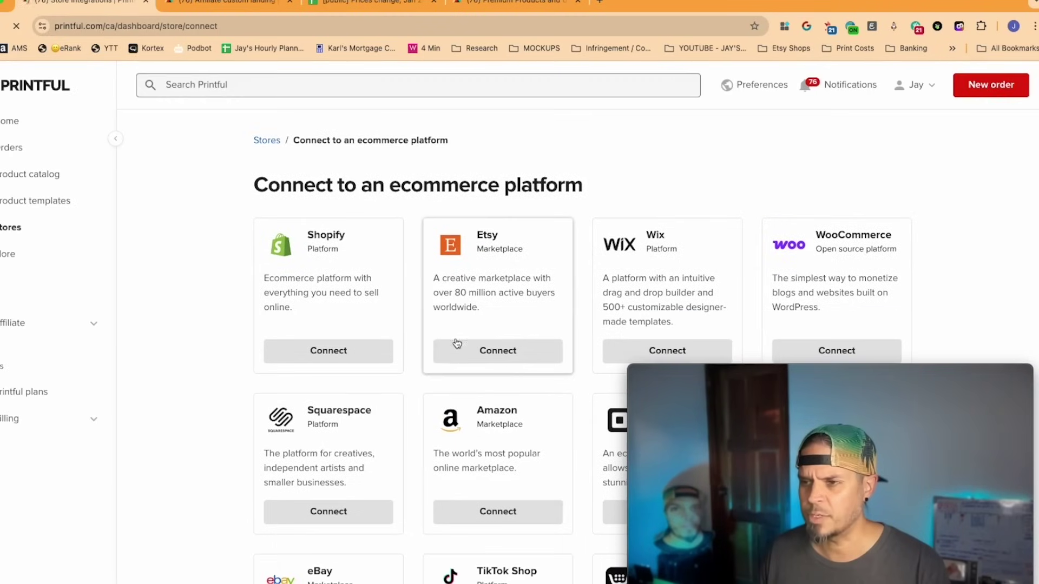
# Look through the ecommerce platforms and marketplaces that can be connected, from Shopify and Etsy down to ShipStation and Launch Cart
pyautogui.scroll(-2, 432, 187)
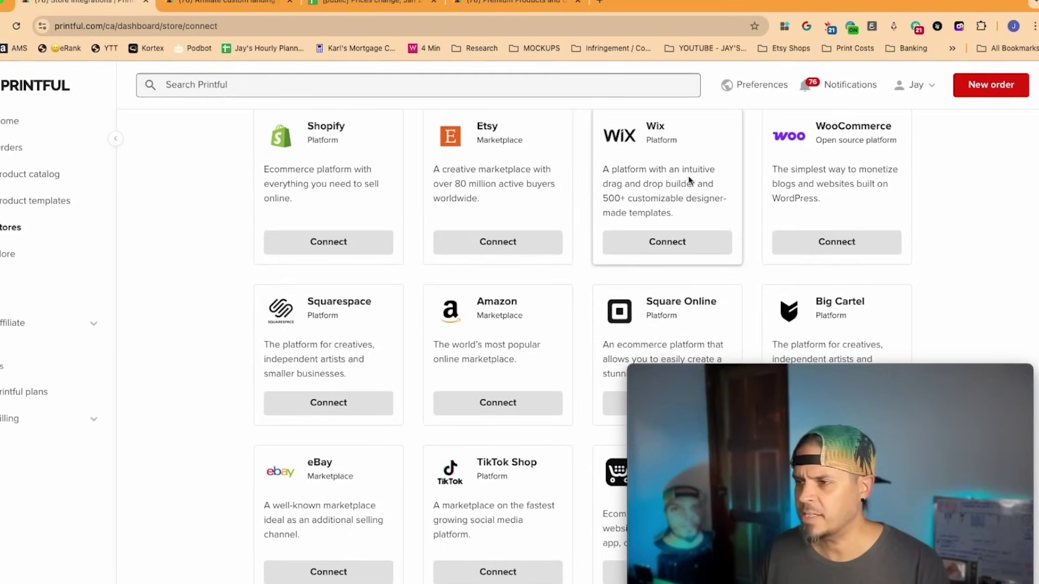
pyautogui.scroll(-1, 352, 284)
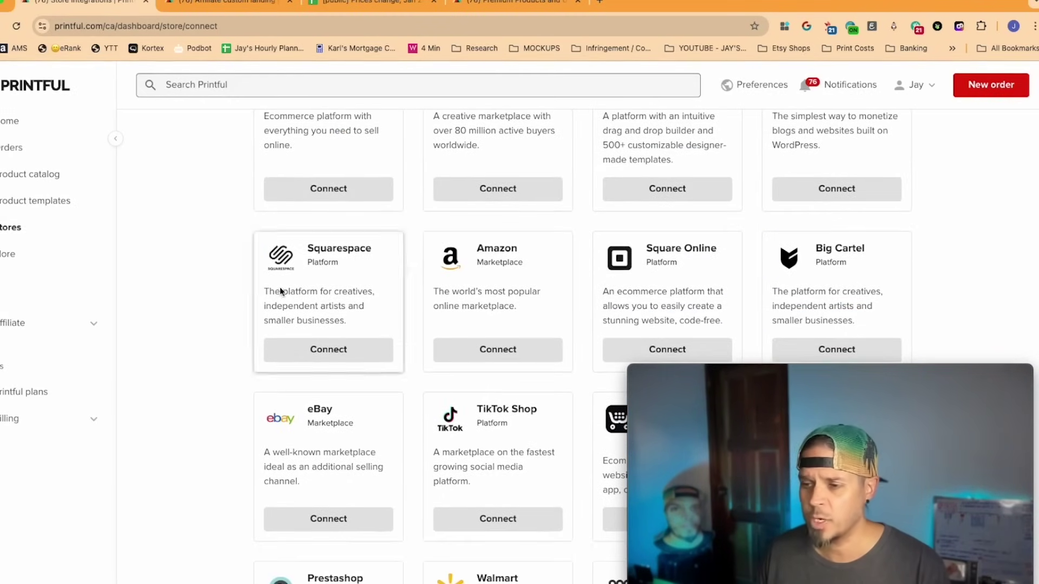
pyautogui.scroll(-3, 547, 287)
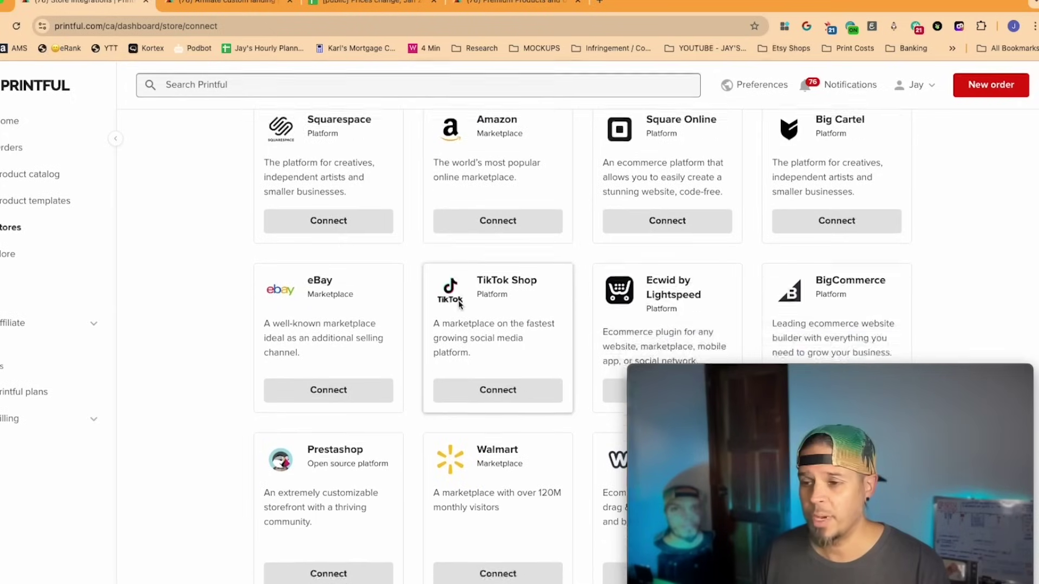
pyautogui.scroll(-2, 561, 290)
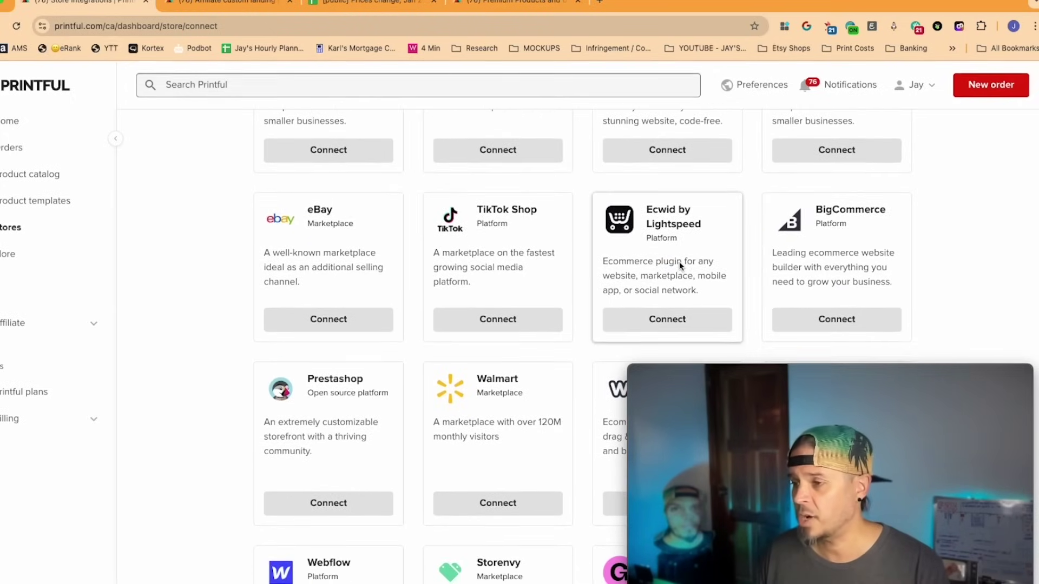
pyautogui.scroll(-1, 507, 385)
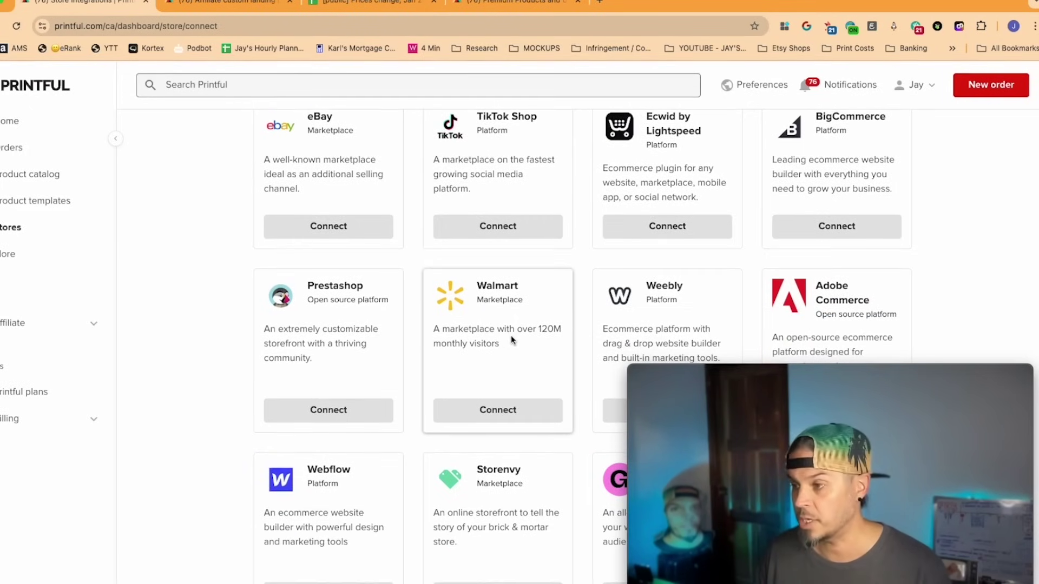
pyautogui.scroll(-4, 511, 335)
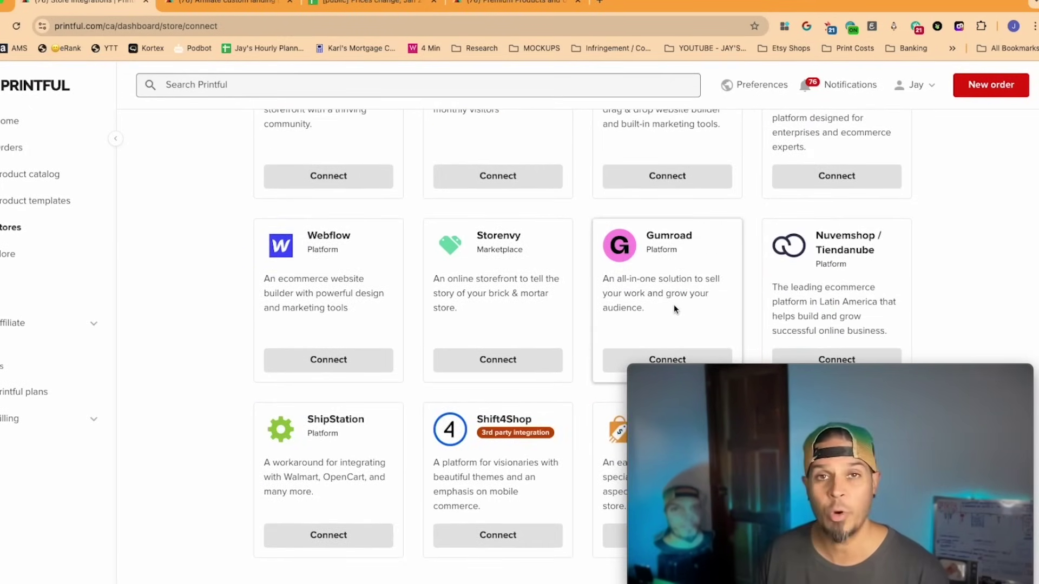
pyautogui.scroll(-3, 657, 301)
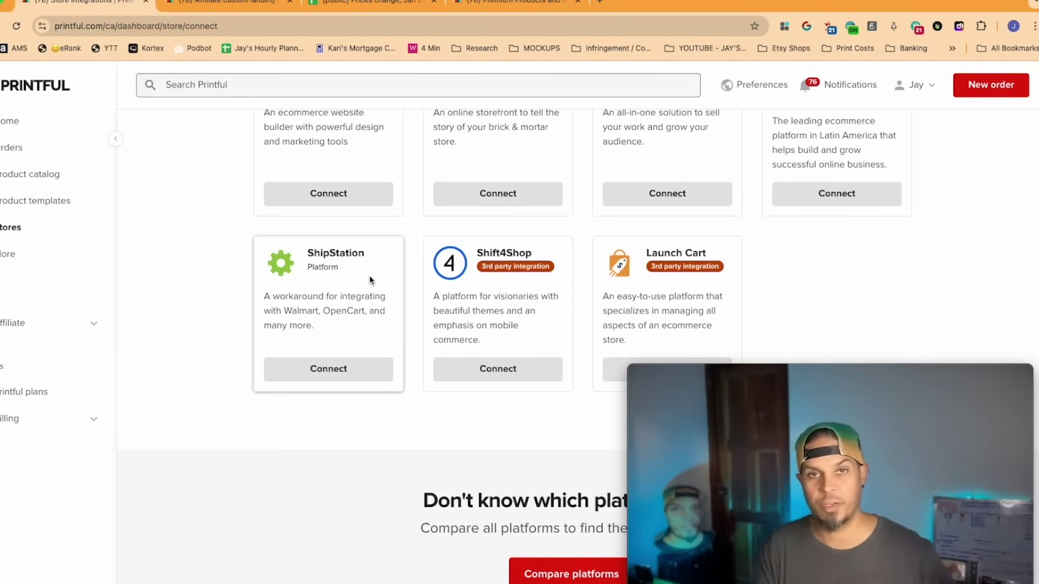
pyautogui.scroll(12, 400, 353)
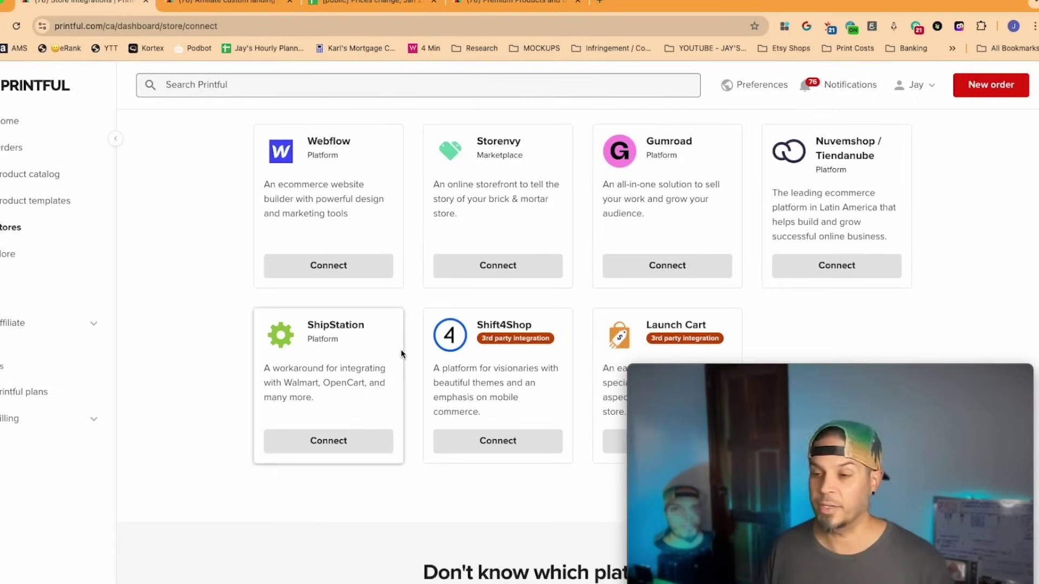
pyautogui.scroll(3, 400, 354)
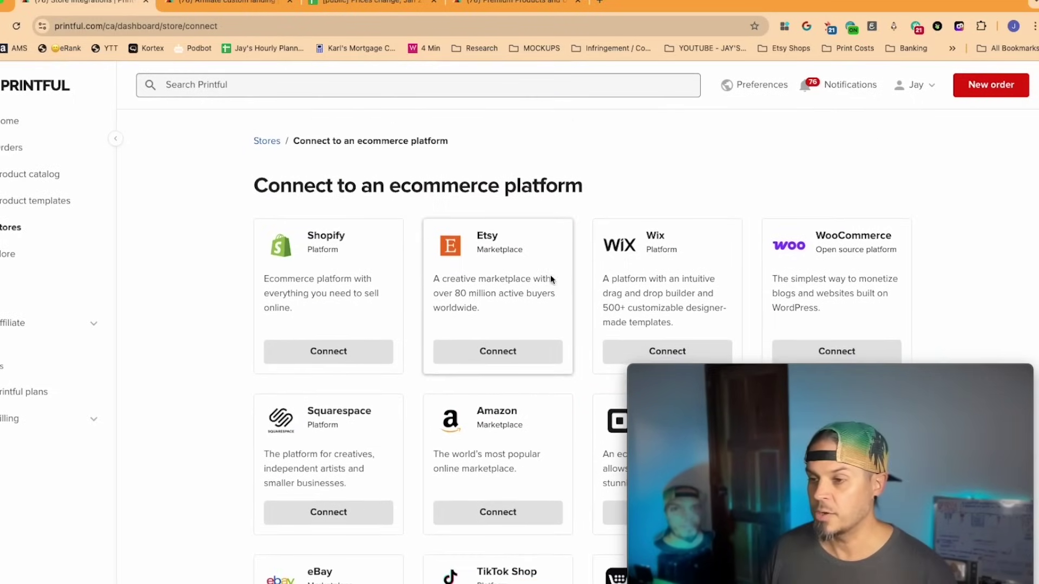
# Connect an Etsy shop by authorizing Printful's access on Etsy and confirming the connection with the existing Printful account
pyautogui.click(502, 350)
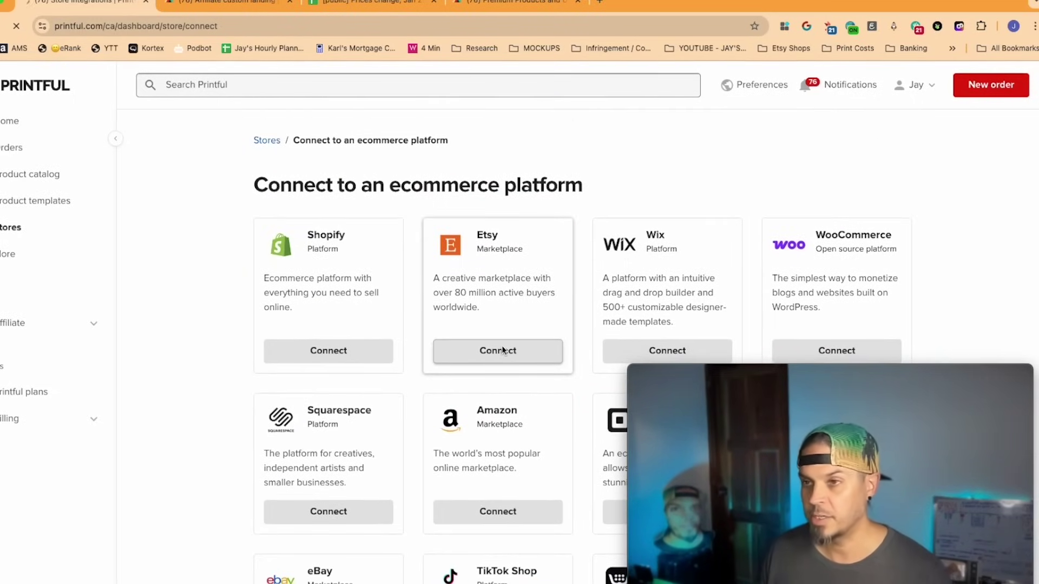
pyautogui.scroll(-5, 372, 352)
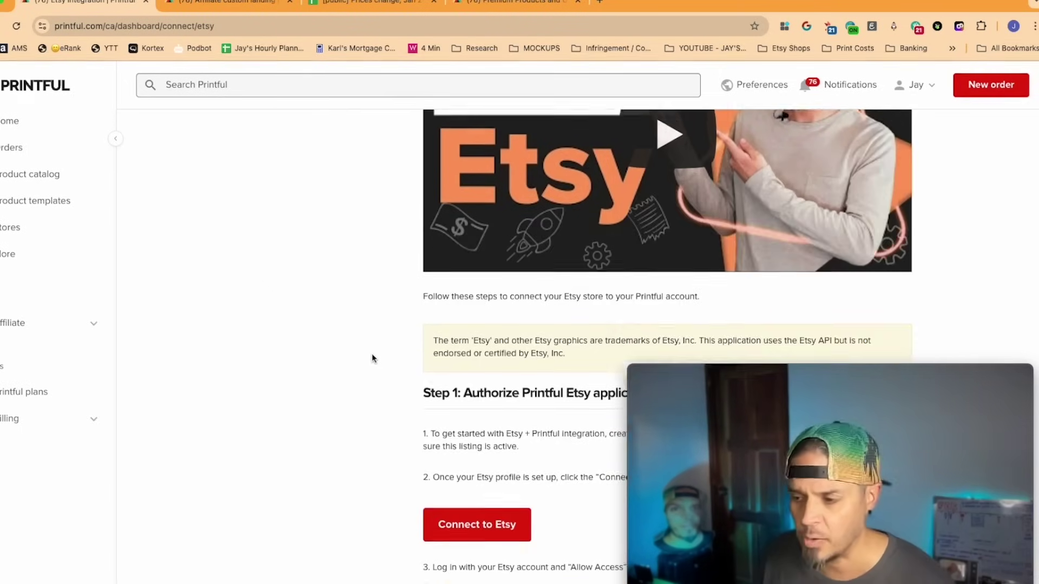
pyautogui.click(472, 429)
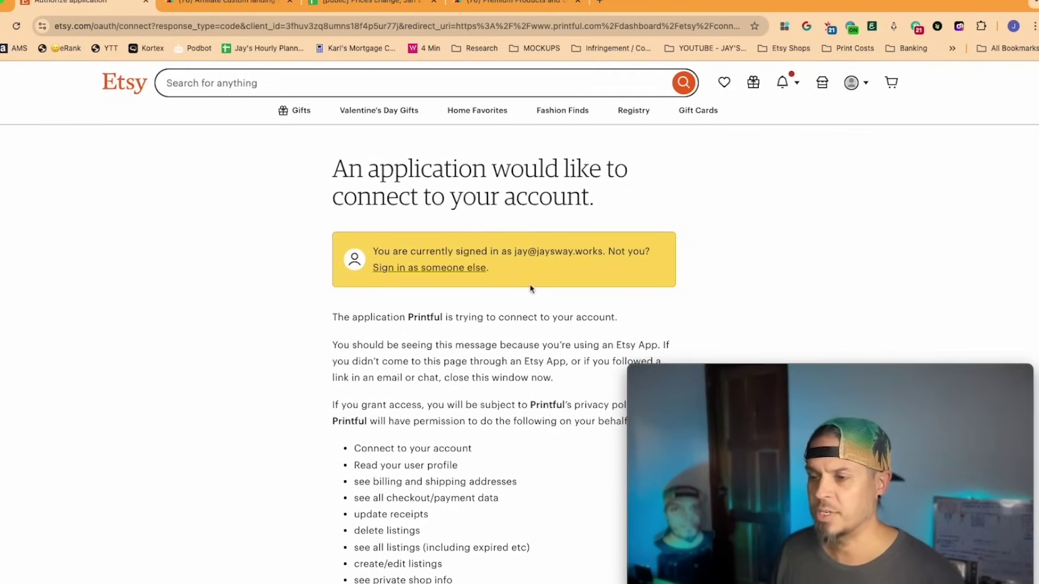
pyautogui.scroll(-4, 484, 293)
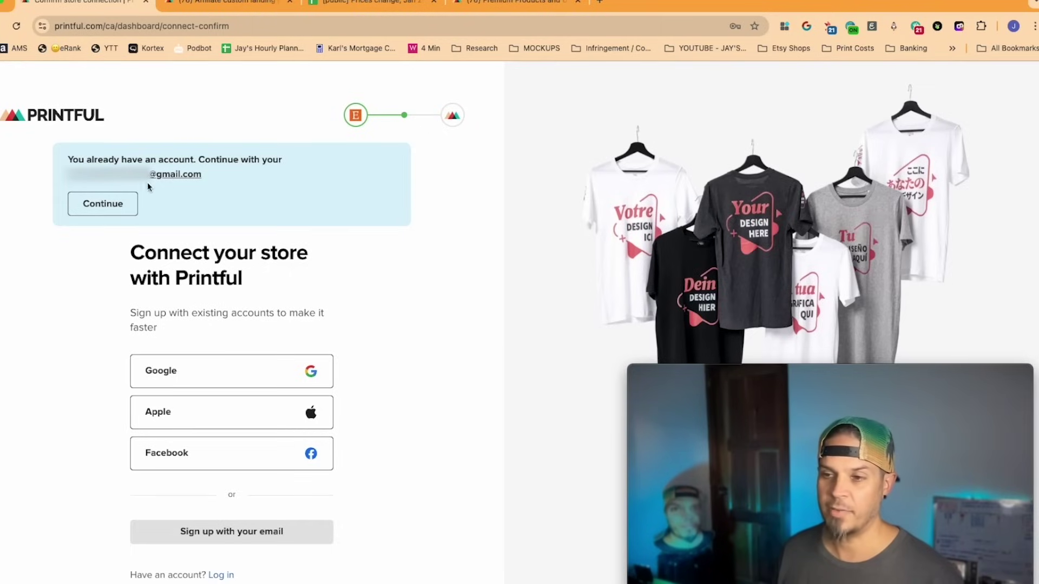
pyautogui.click(105, 204)
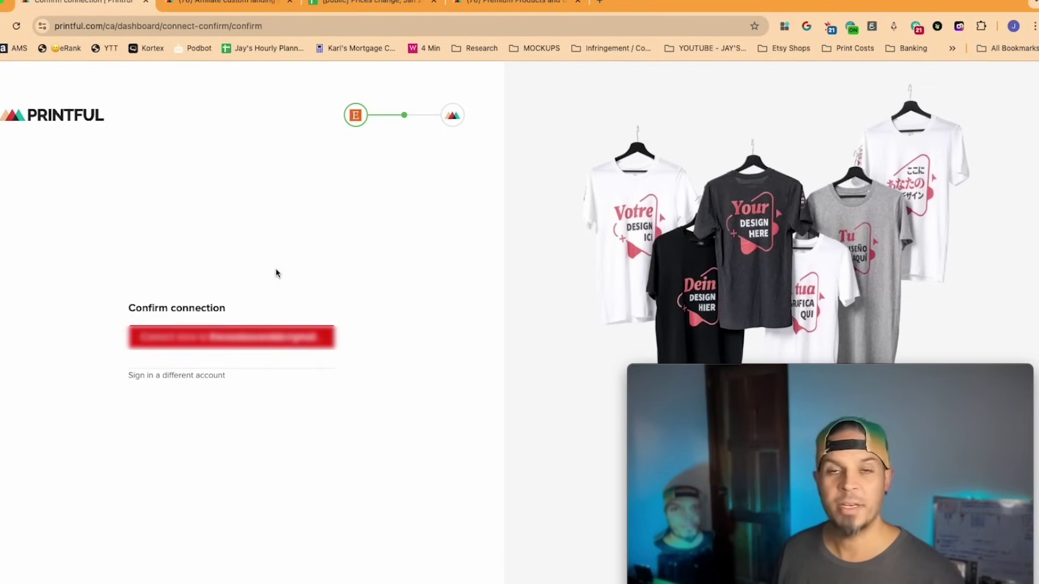
pyautogui.click(225, 343)
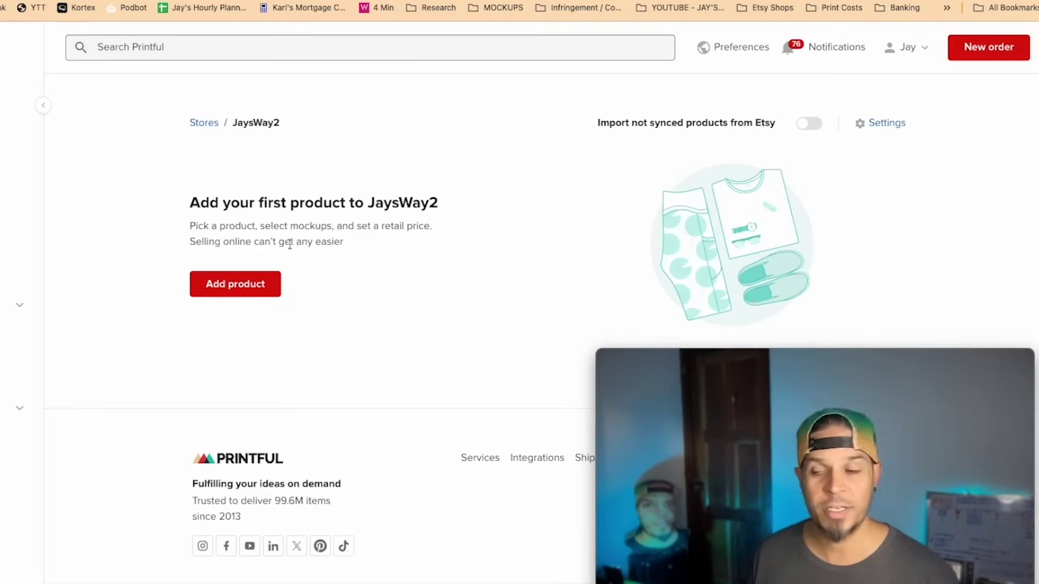
# Start adding a product to the newly connected Etsy store, view the new products and the import from another store, and close the product picker
pyautogui.click(232, 283)
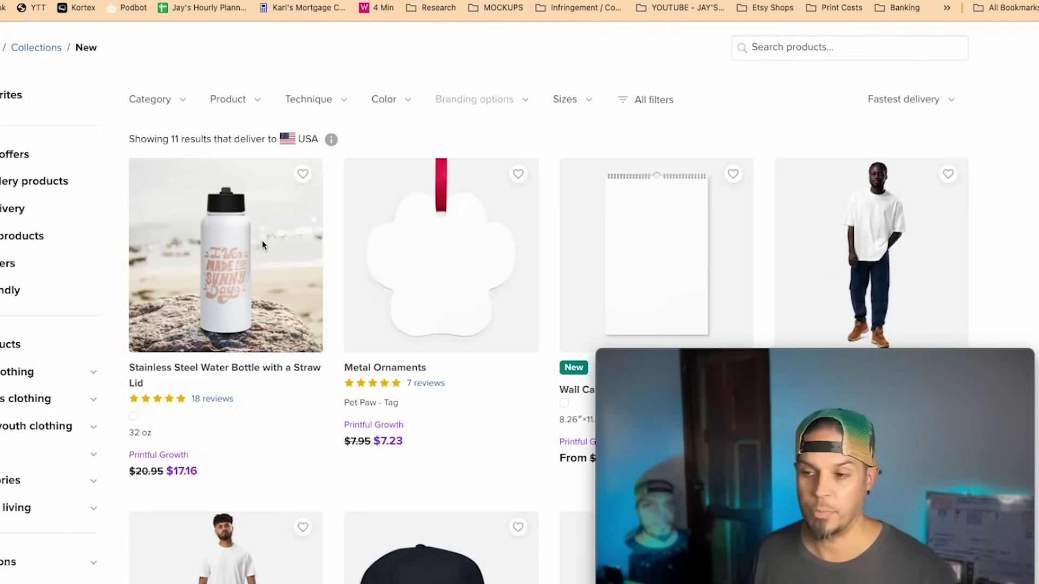
pyautogui.scroll(-1, 263, 245)
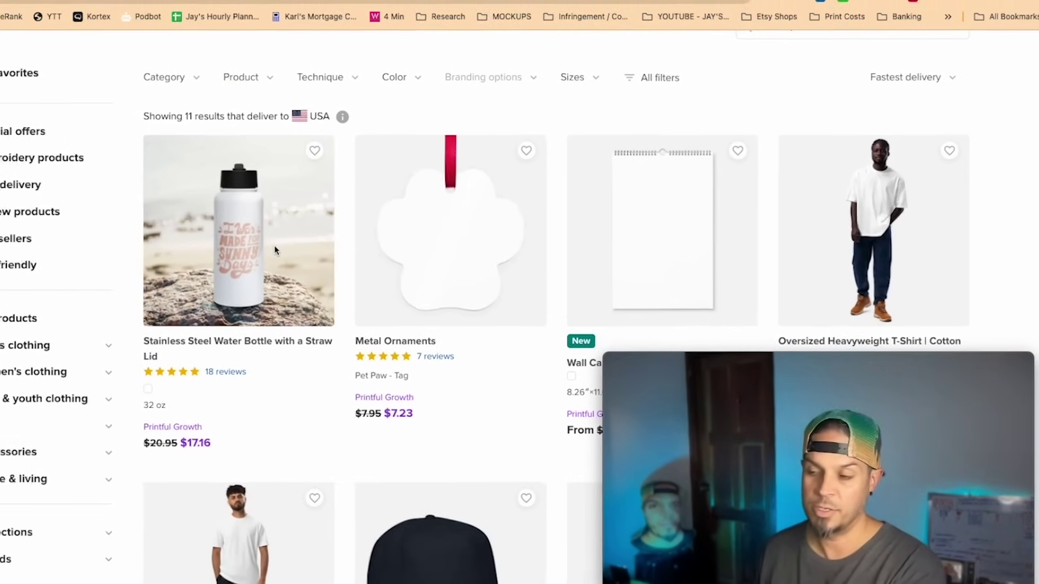
pyautogui.scroll(4, 318, 264)
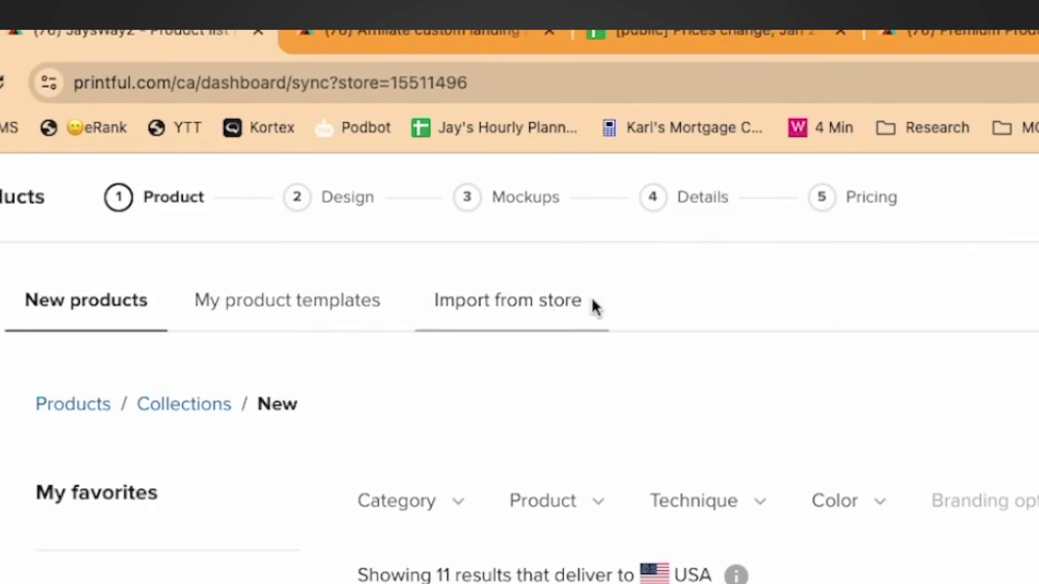
pyautogui.click(501, 298)
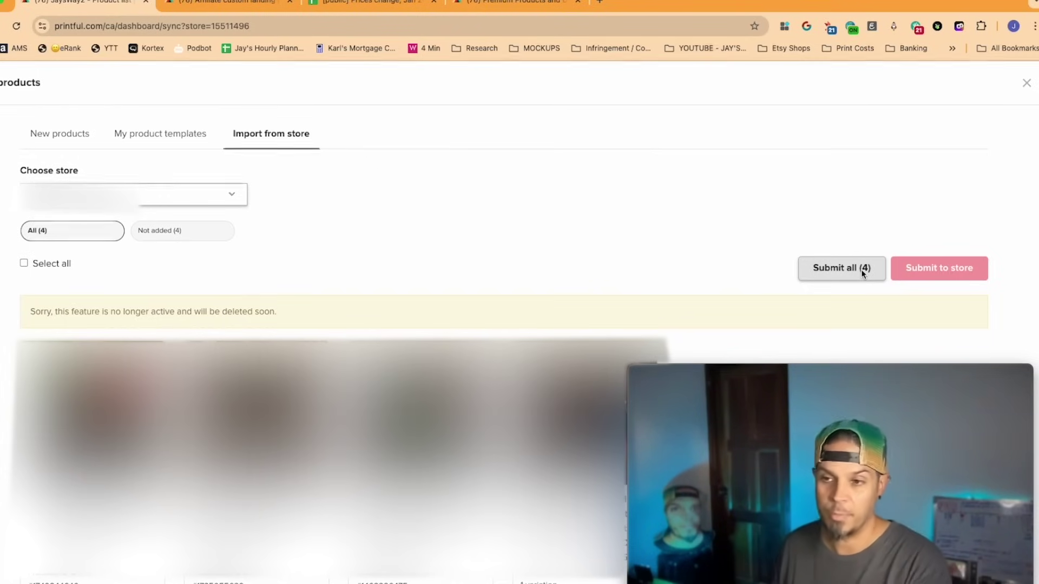
pyautogui.click(1027, 83)
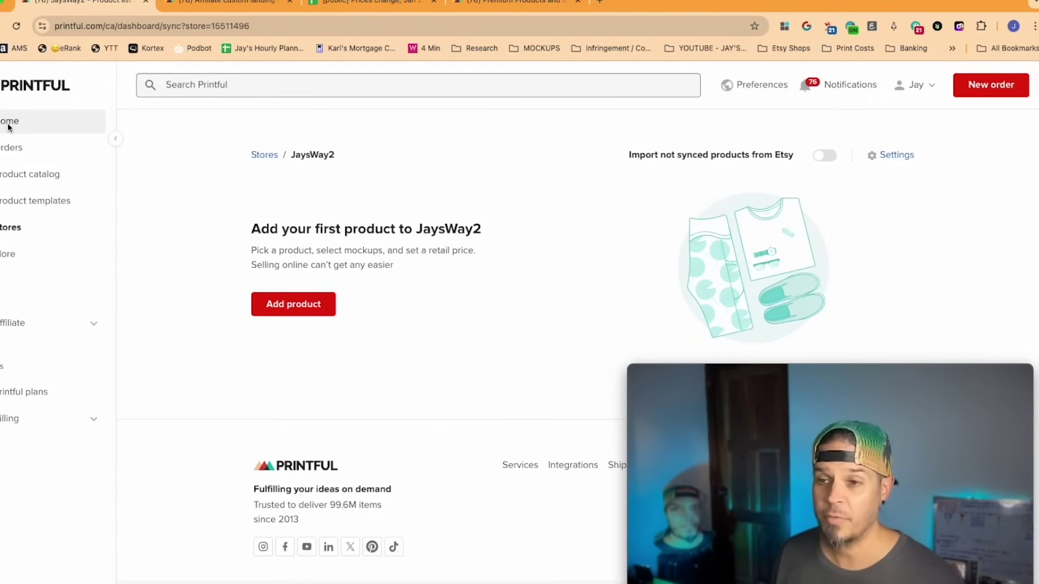
# Open the Orders page and look through the order list for all stores
pyautogui.click(5, 151)
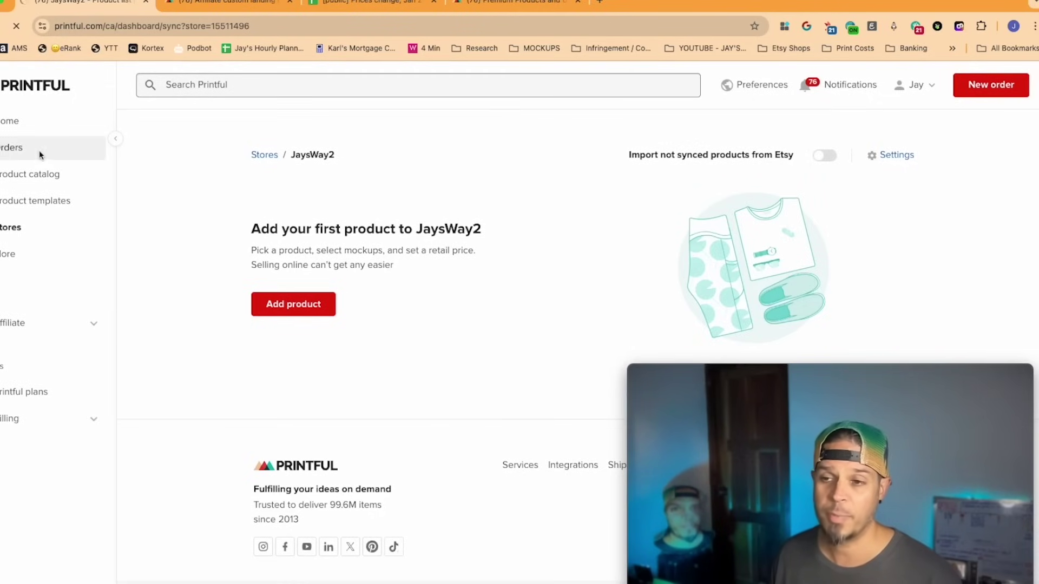
pyautogui.scroll(-2, 297, 433)
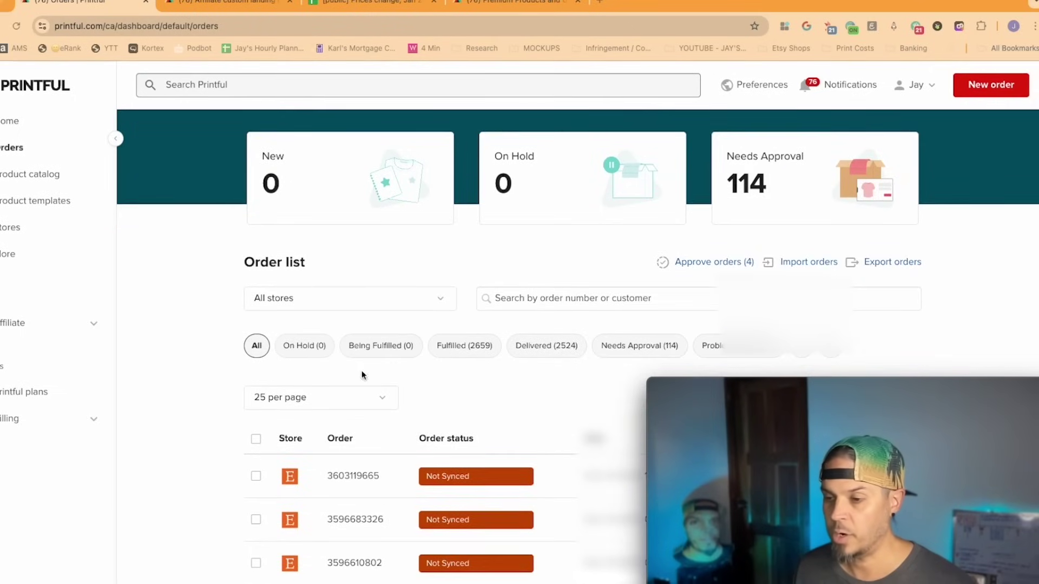
pyautogui.scroll(-20, 467, 410)
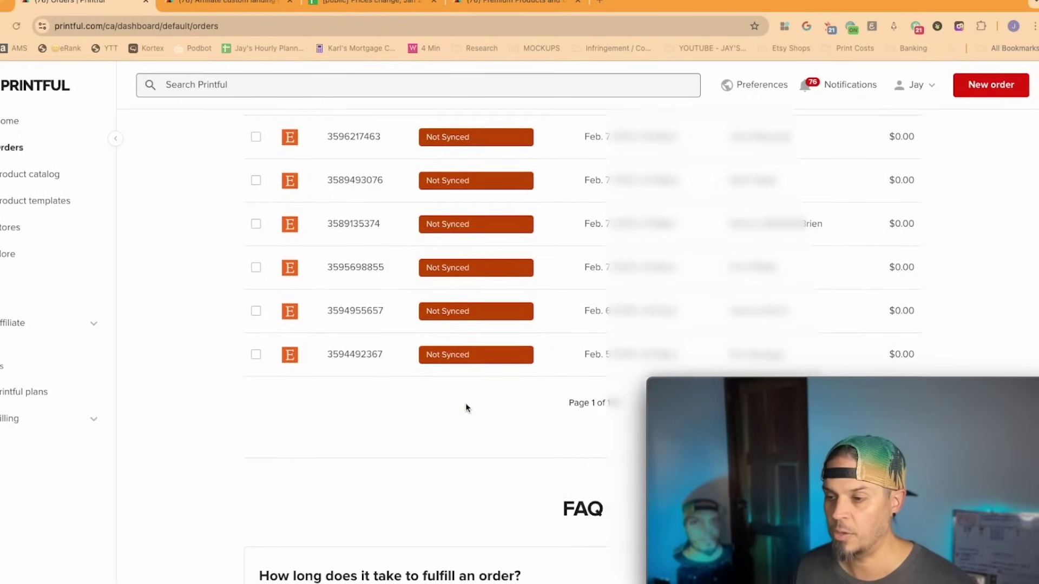
pyautogui.scroll(20, 467, 408)
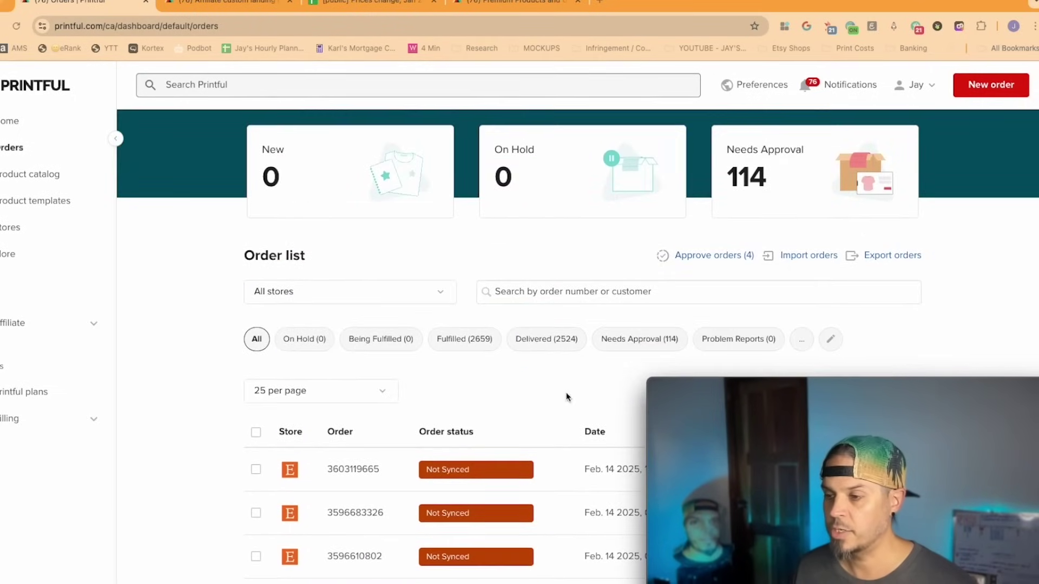
pyautogui.scroll(-1, 579, 455)
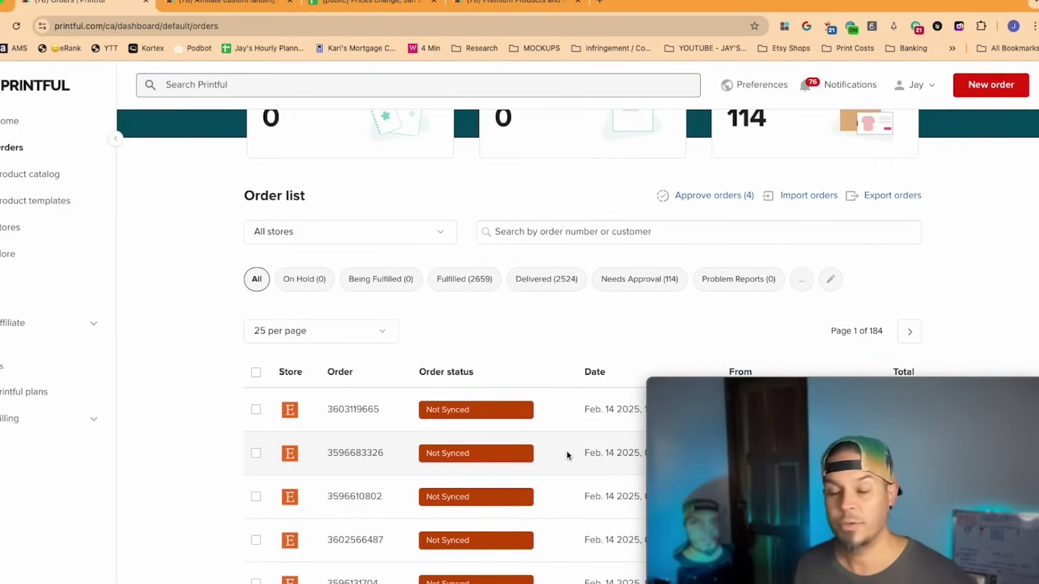
# Open the second unsynced Etsy order in the list, proceed to complete it, and check the ordered product variant
pyautogui.click(567, 454)
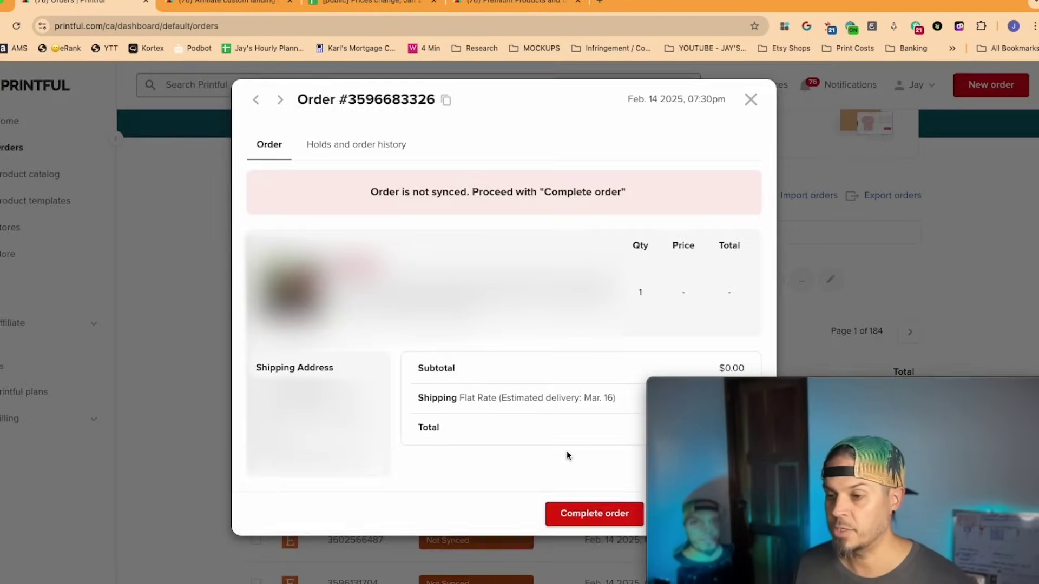
pyautogui.click(579, 514)
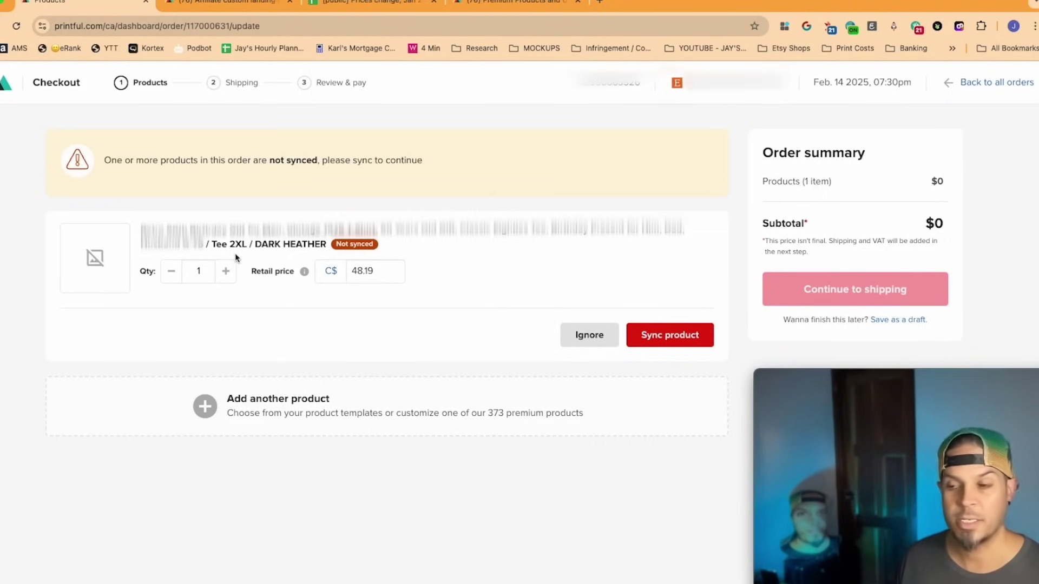
pyautogui.moveTo(213, 244); pyautogui.dragTo(321, 248)
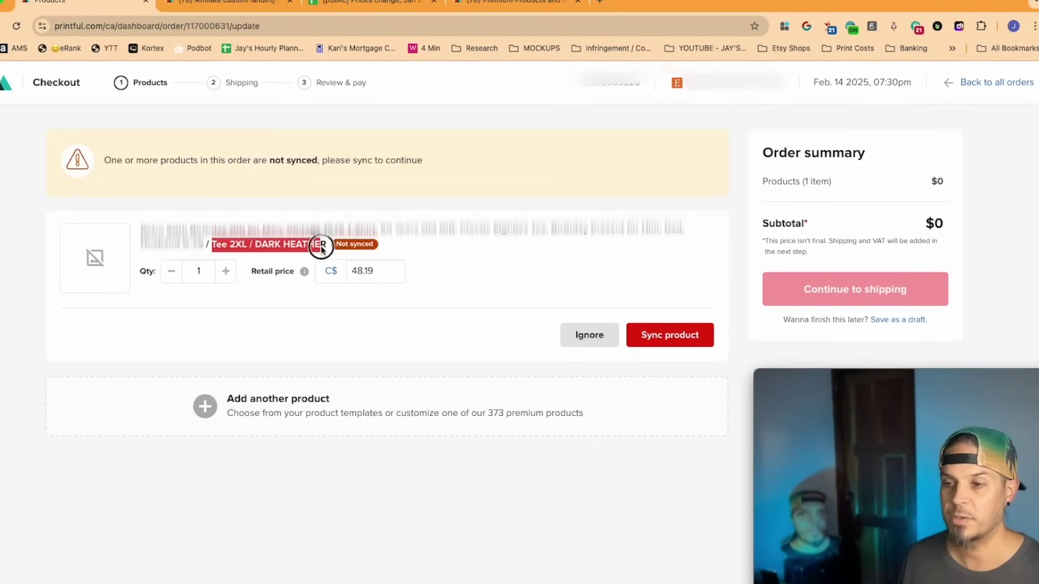
pyautogui.click(378, 261)
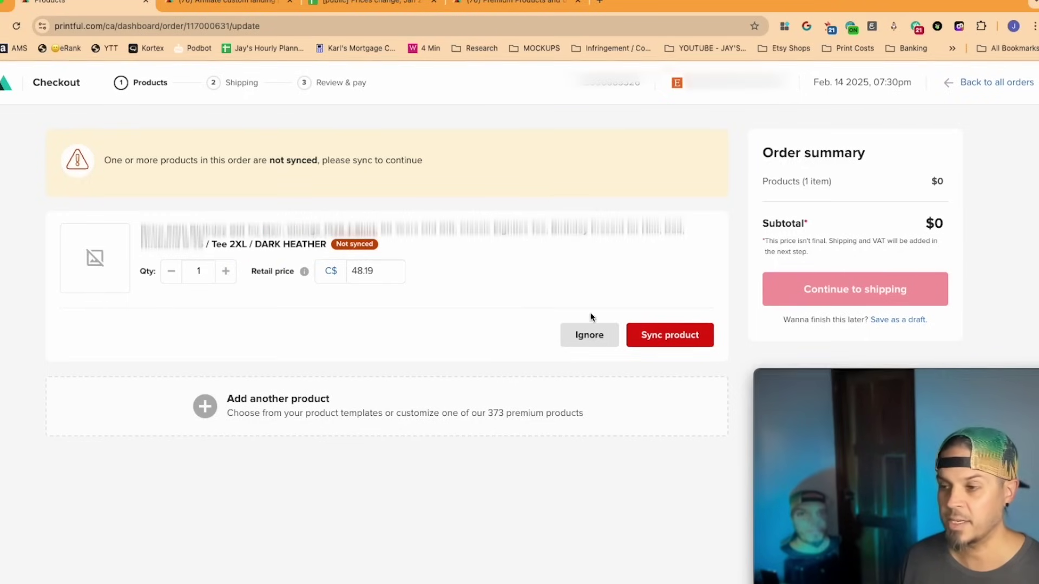
# Start syncing the unsynced order item and choose the Unisex Basic Softstyle T-Shirt | Gildan 64000 from men's T-shirts
pyautogui.click(673, 337)
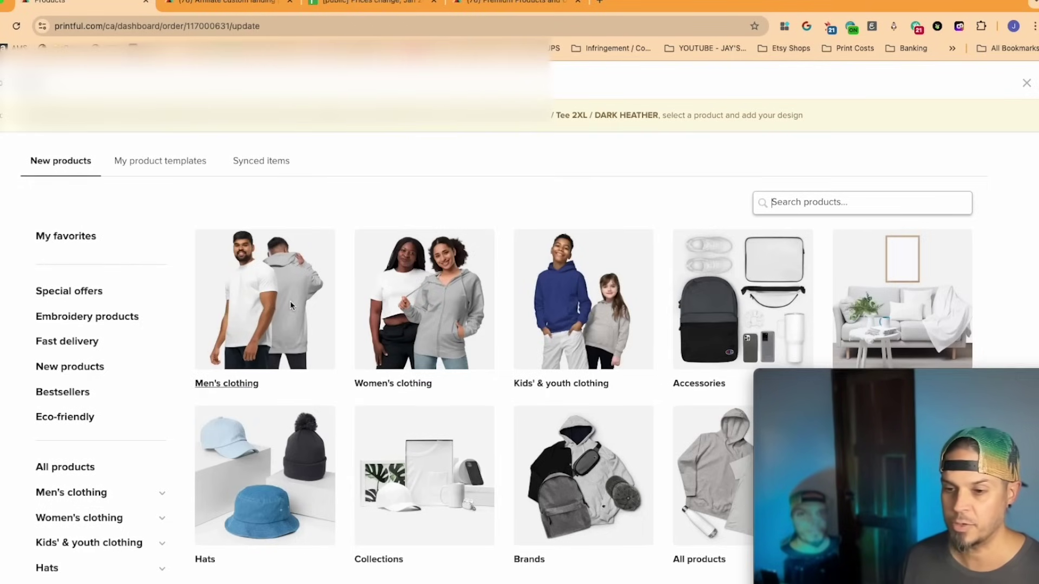
pyautogui.scroll(-1, 81, 526)
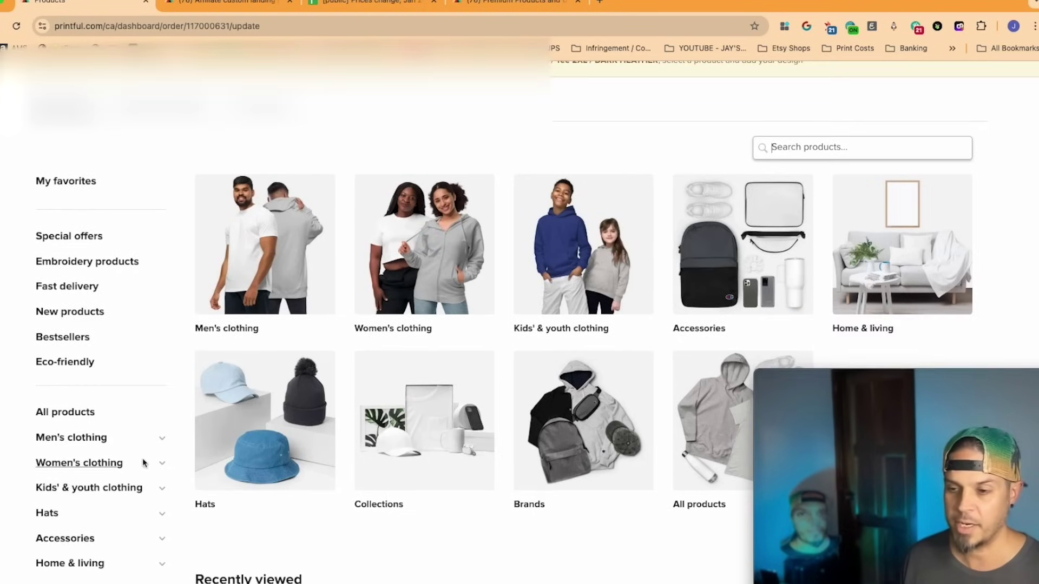
pyautogui.click(163, 440)
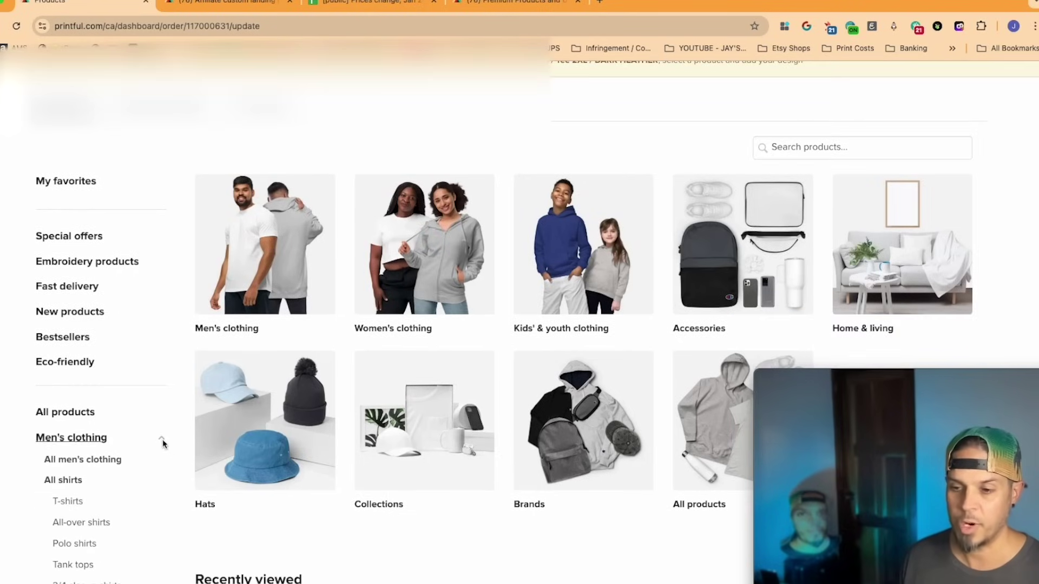
pyautogui.click(251, 251)
pyautogui.click(582, 274)
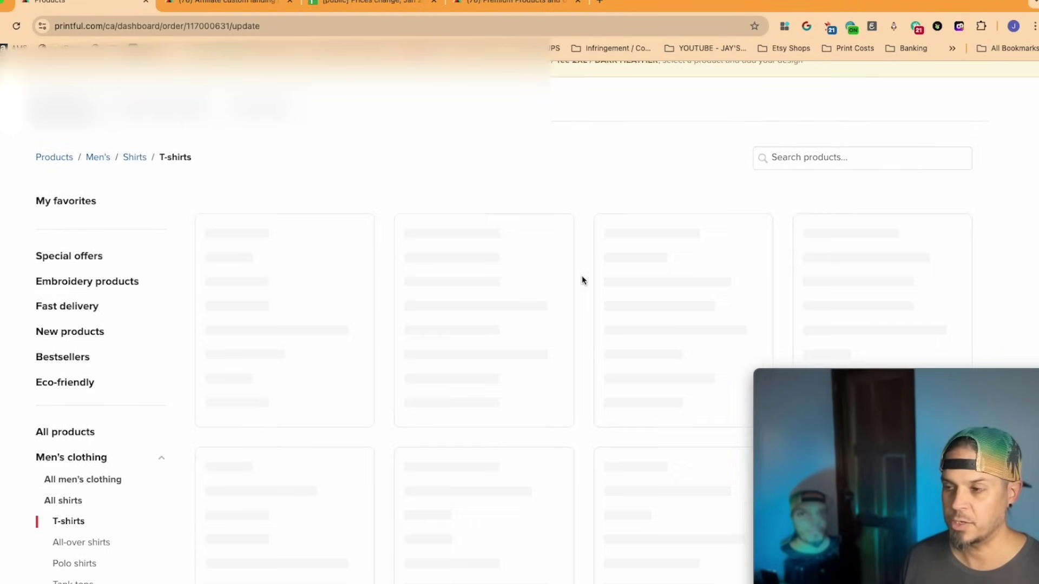
pyautogui.scroll(-4, 514, 322)
pyautogui.scroll(-3, 513, 321)
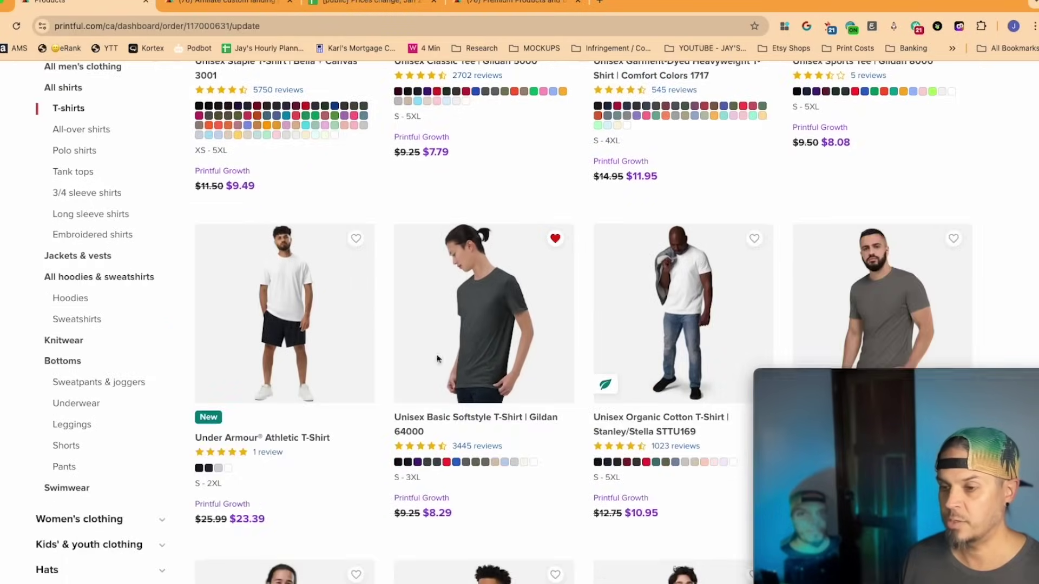
pyautogui.click(470, 330)
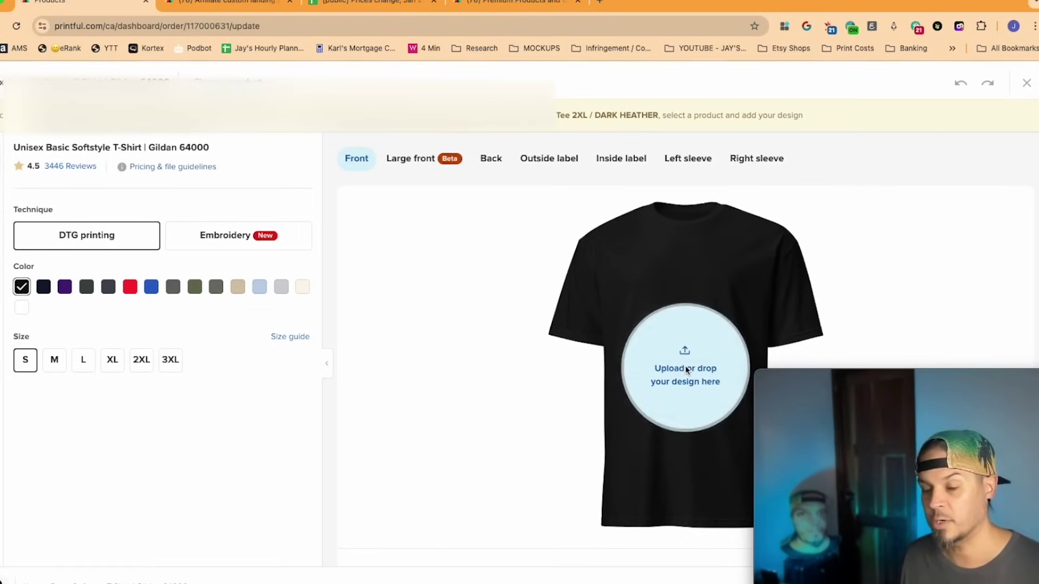
# Place JW-INNER-CIRCLE-LOGO.png on the shirt front, enlarge it to about 11.37 by 4.00 units, move it up the chest and centre it horizontally
pyautogui.moveTo(142, 388); pyautogui.dragTo(680, 343)
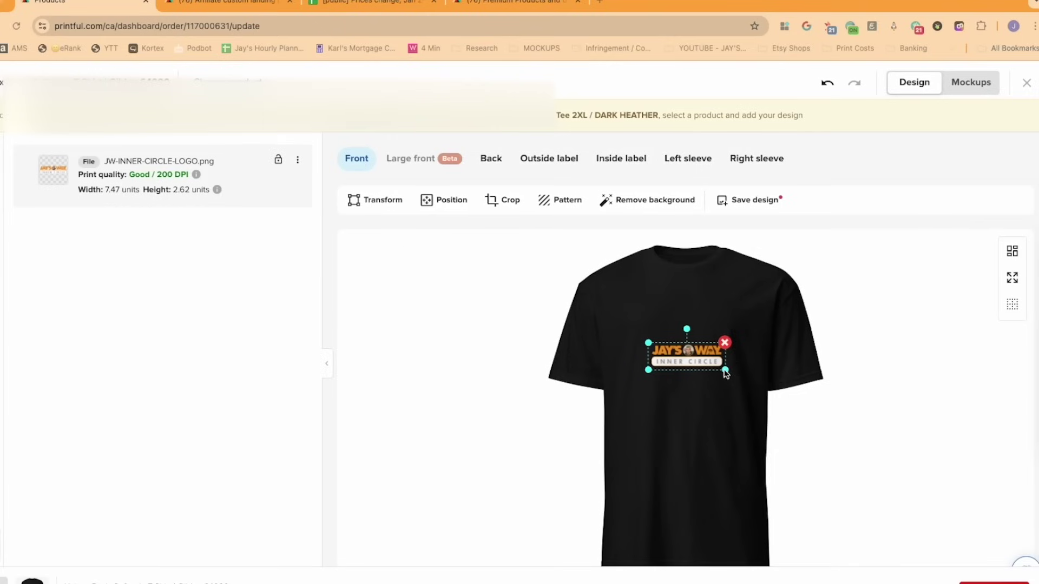
pyautogui.moveTo(725, 371); pyautogui.dragTo(742, 383)
pyautogui.moveTo(678, 363); pyautogui.dragTo(676, 341)
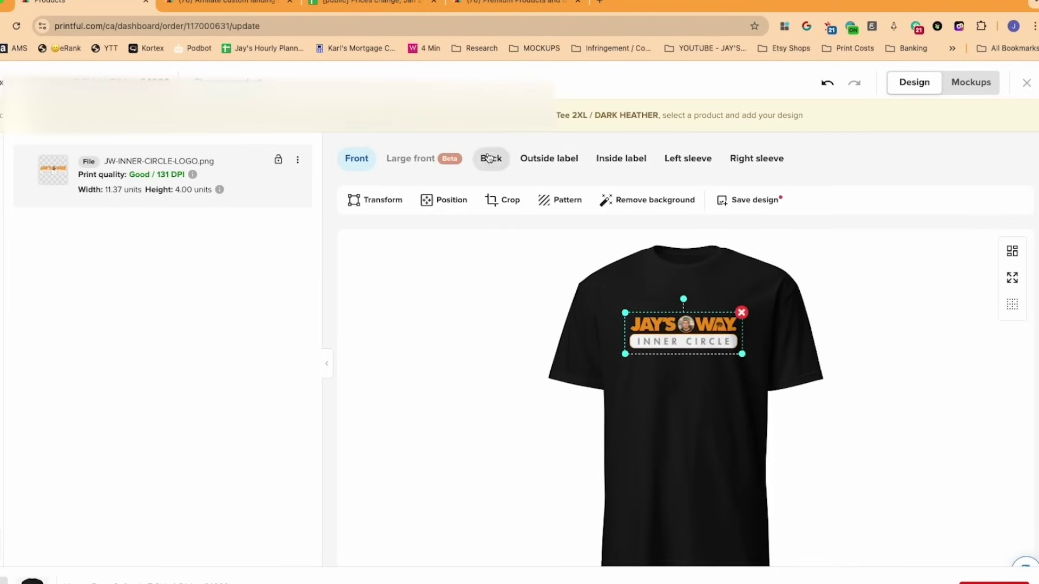
pyautogui.click(441, 200)
pyautogui.click(60, 203)
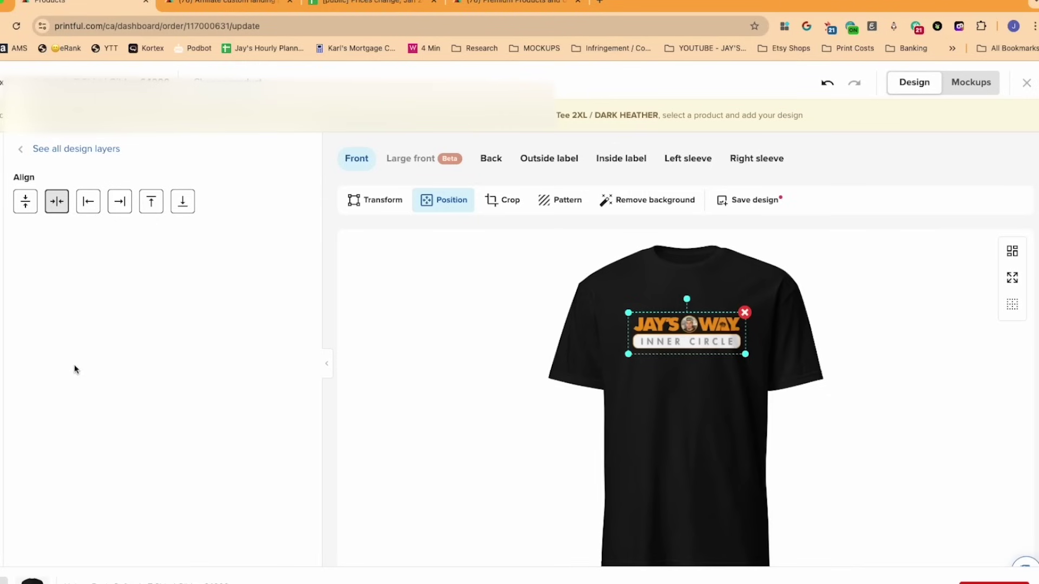
# Return to the product options and set the shirt to Dark Heather in size 2XL to match the order
pyautogui.click(65, 149)
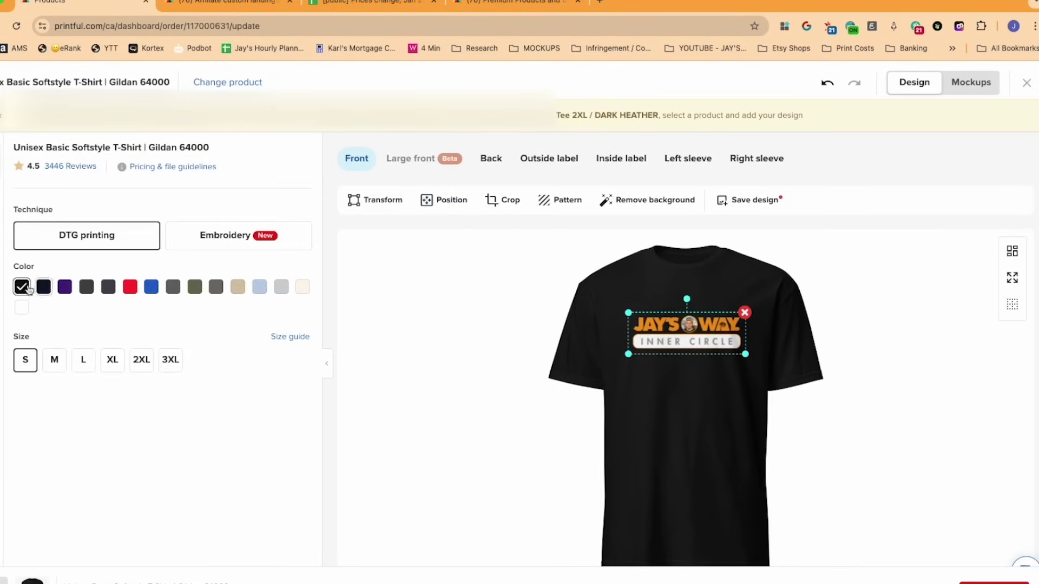
pyautogui.click(86, 286)
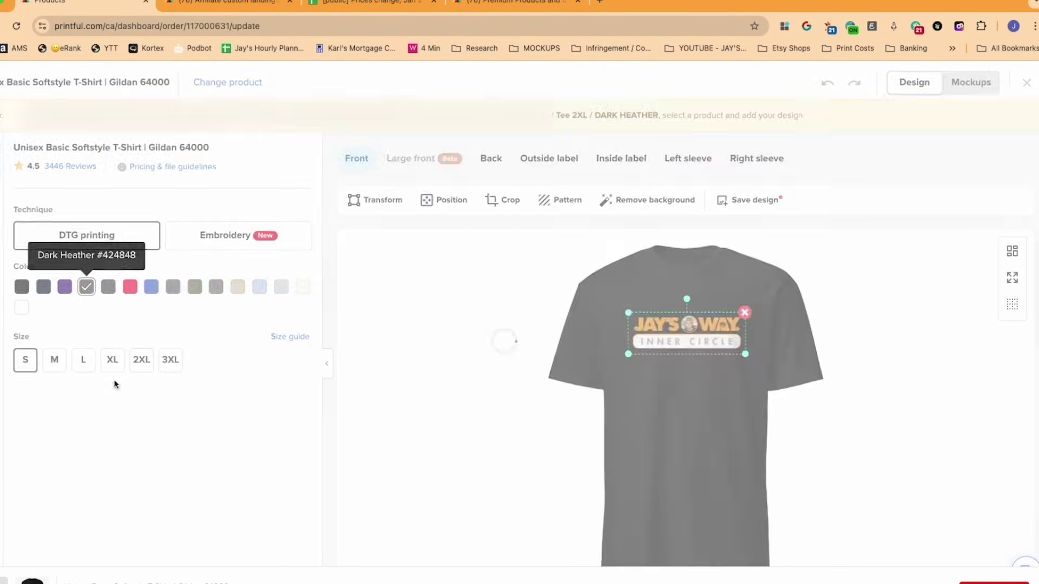
pyautogui.click(141, 360)
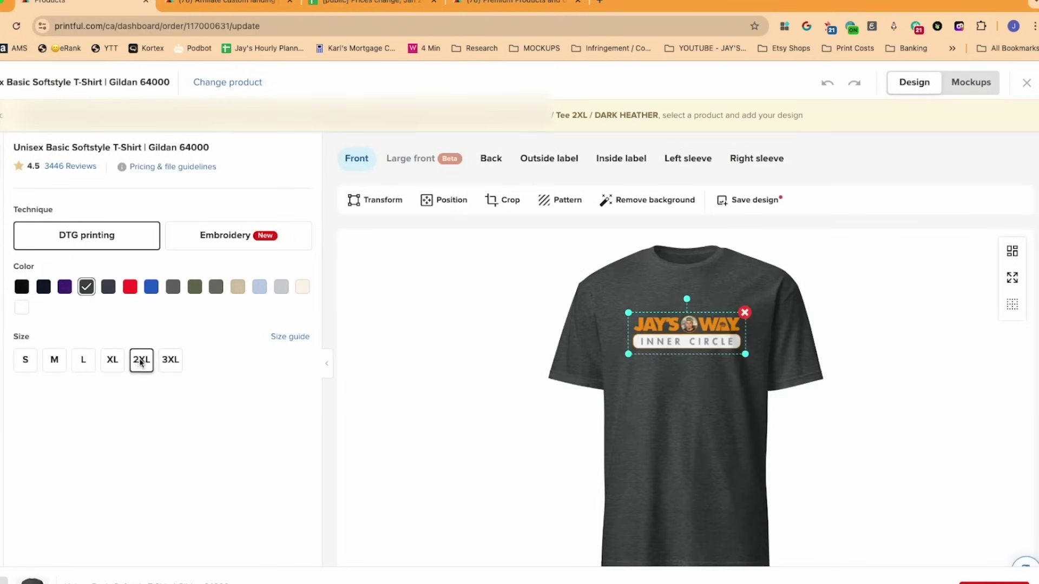
# Add the designed shirt to the order and proceed through the shipping details to review and payment
pyautogui.click(994, 582)
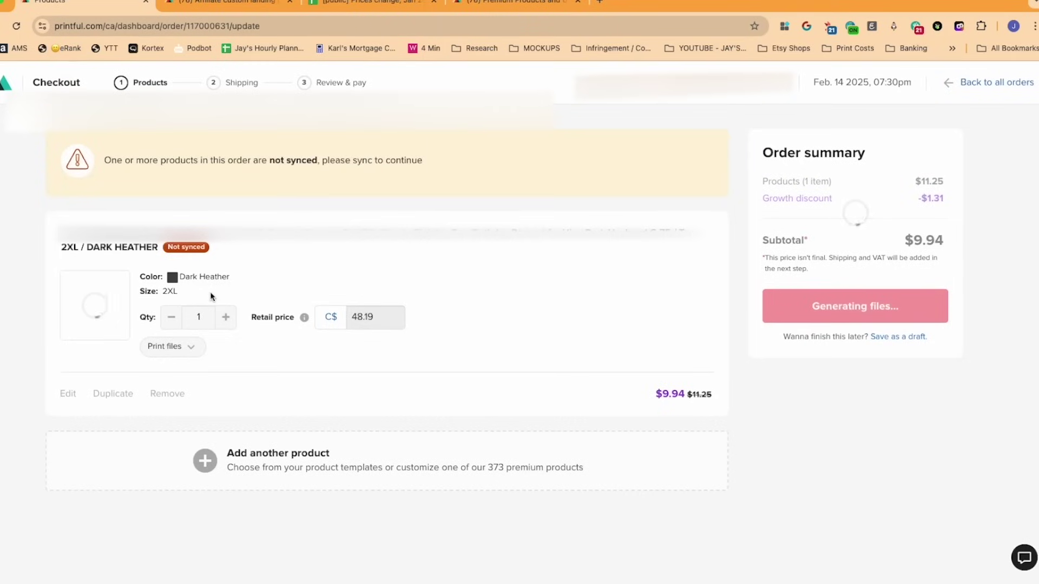
pyautogui.click(857, 312)
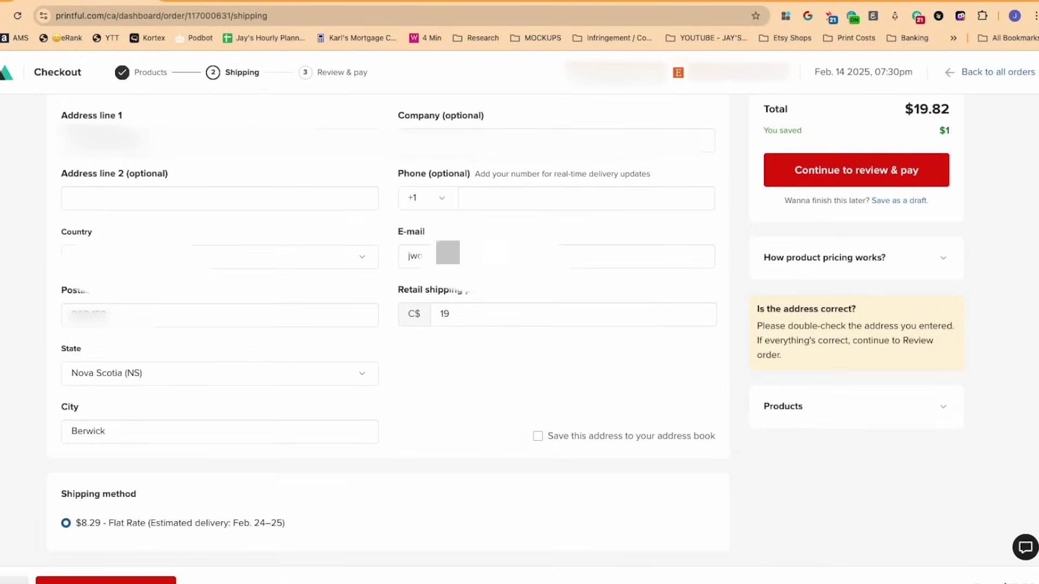
pyautogui.click(106, 580)
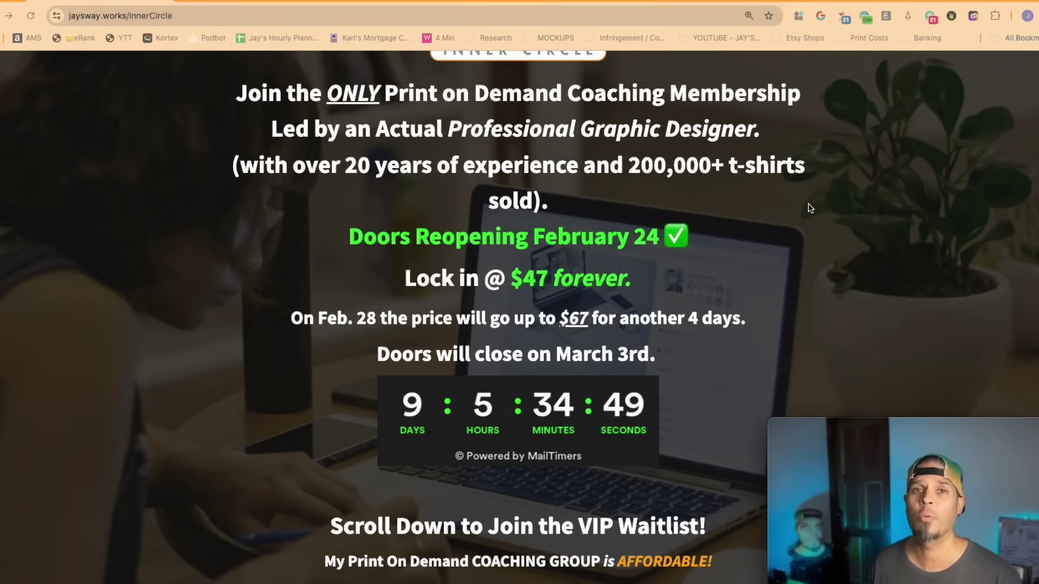
# Examine the headline, reopening dates and monthly price offer on the Jay's Way Inner Circle membership page
pyautogui.scroll(2, 593, 293)
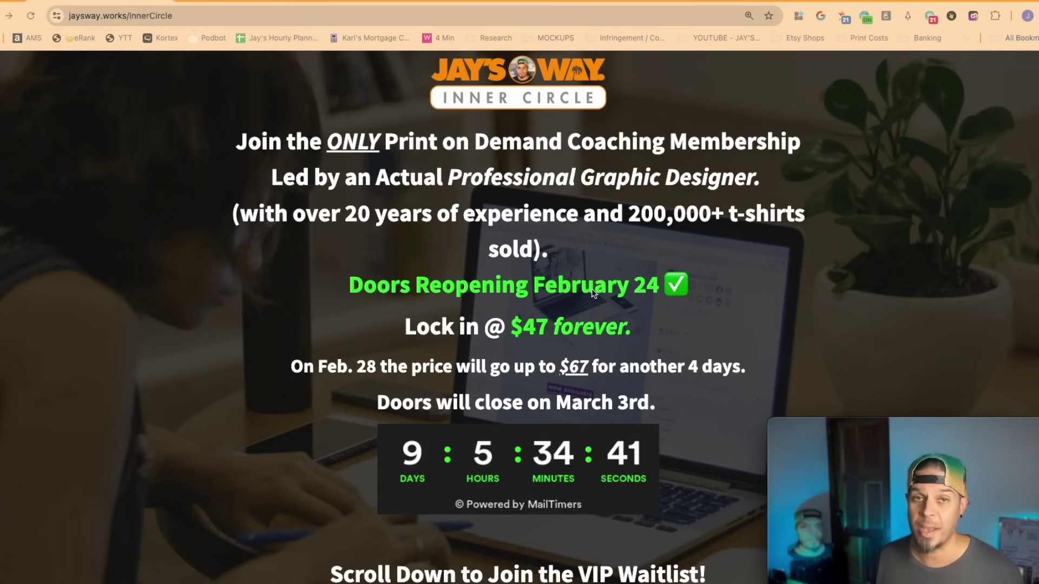
pyautogui.moveTo(236, 142); pyautogui.dragTo(832, 181)
pyautogui.click(831, 180)
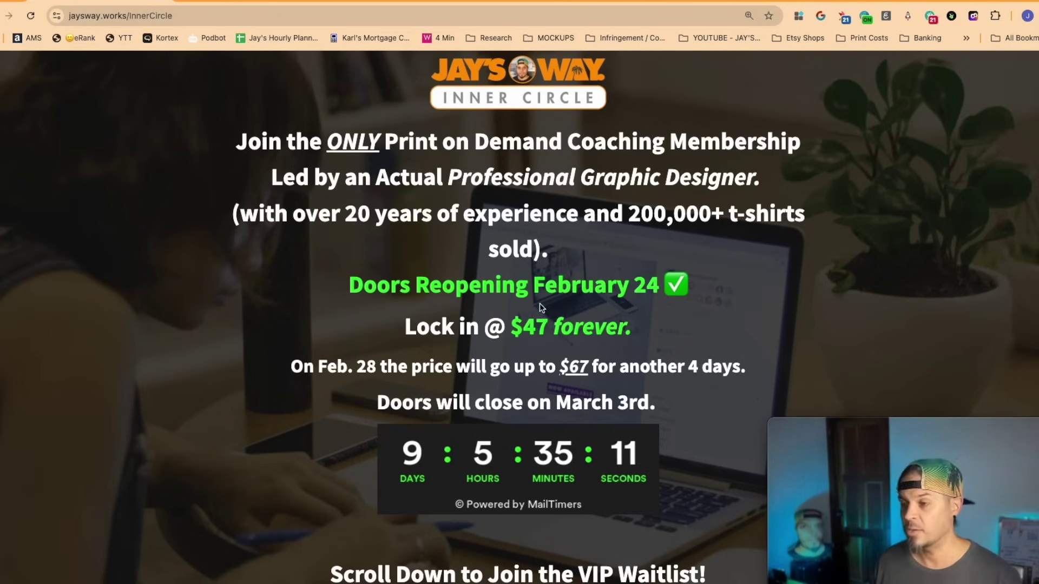
pyautogui.scroll(-3, 687, 171)
pyautogui.scroll(-1, 560, 219)
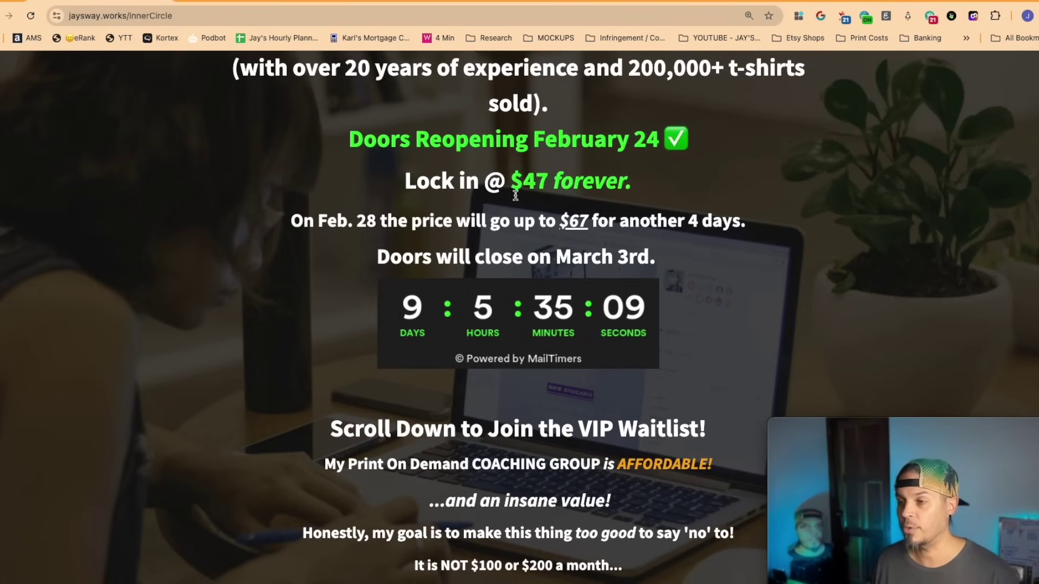
pyautogui.scroll(-1, 650, 216)
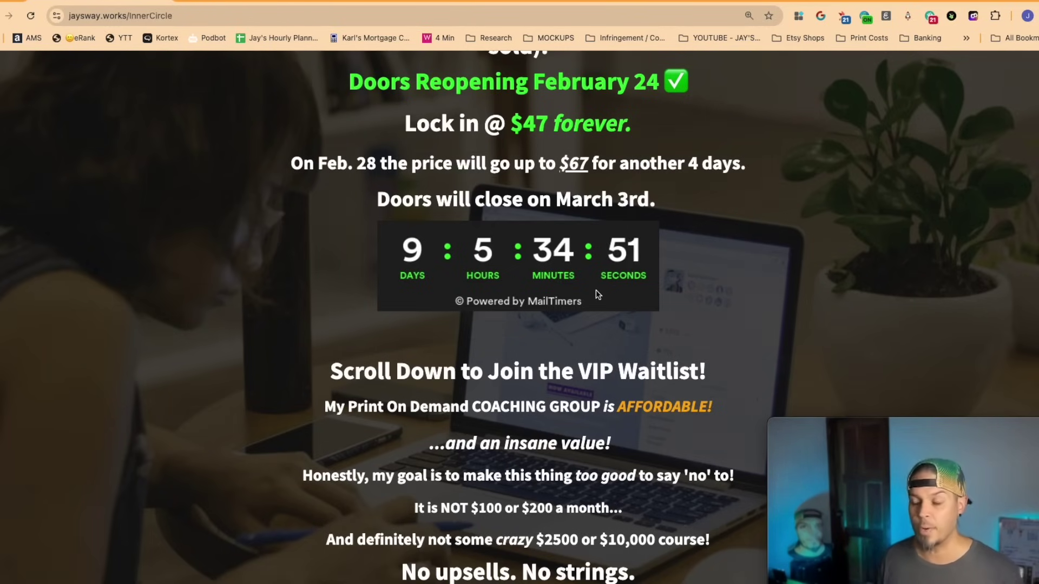
# Read the membership's no-upsells promise, its 6-month and annual pricing options, and the VIP waitlist form
pyautogui.scroll(-5, 564, 318)
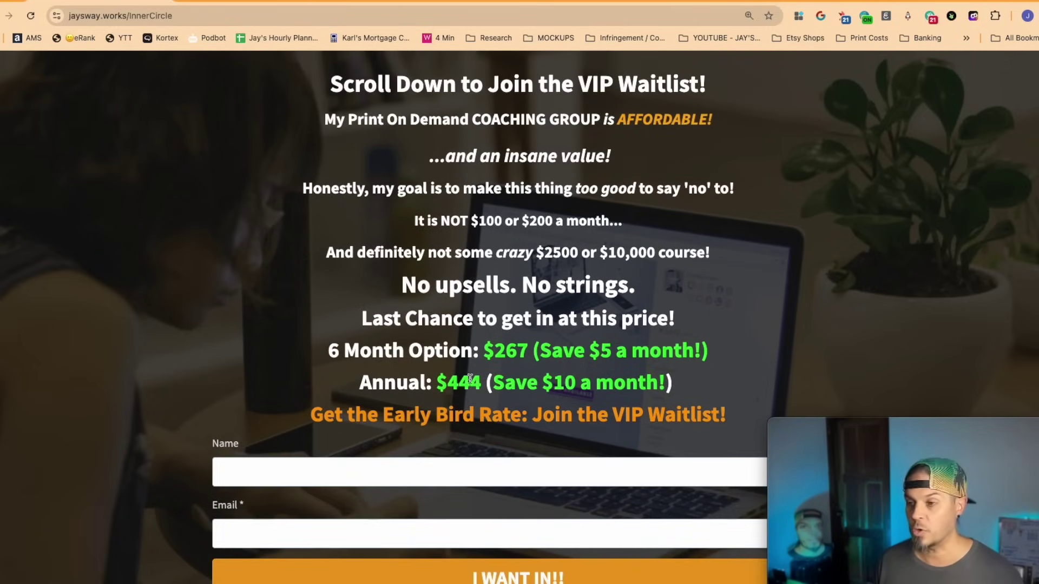
pyautogui.scroll(-1, 470, 378)
pyautogui.moveTo(403, 244); pyautogui.dragTo(778, 253)
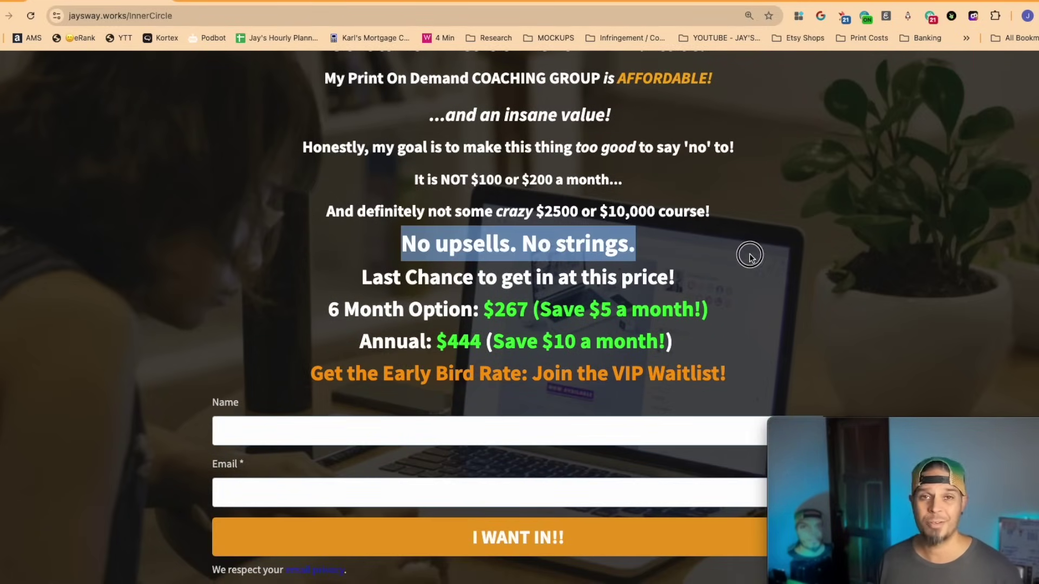
pyautogui.click(697, 258)
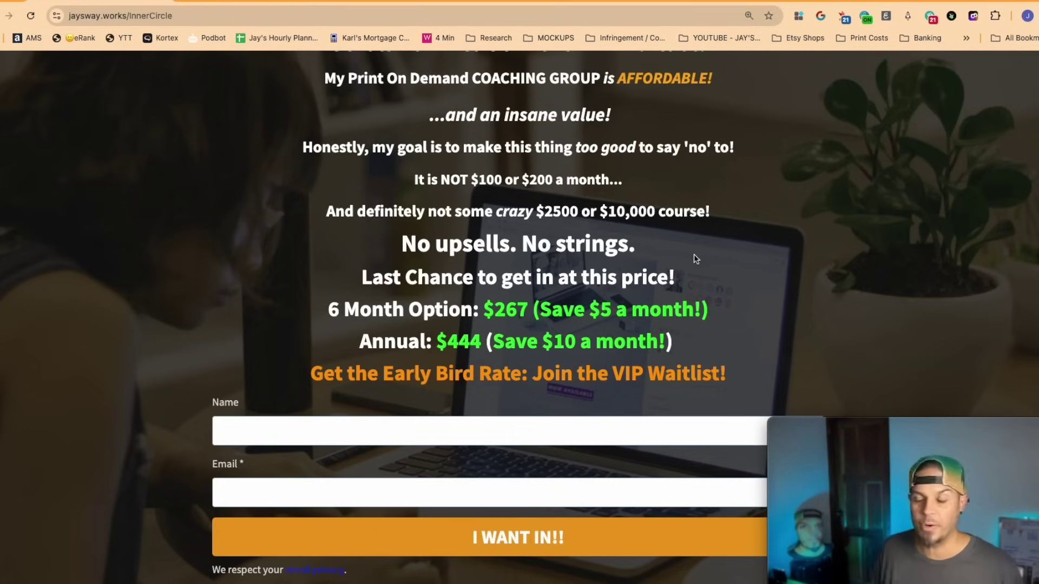
pyautogui.scroll(-1, 693, 255)
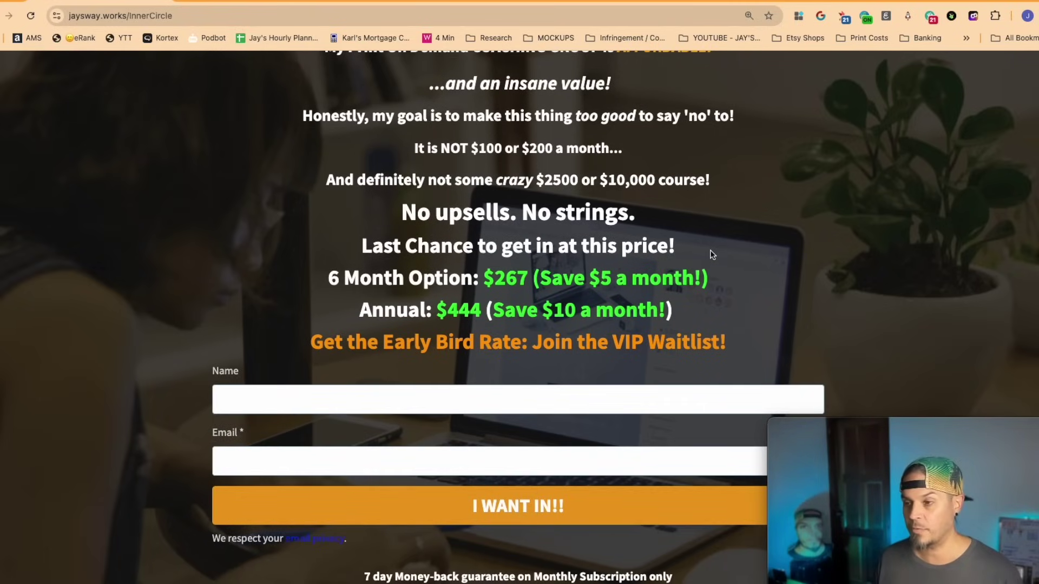
pyautogui.doubleClick(339, 276)
pyautogui.moveTo(330, 278); pyautogui.dragTo(738, 295)
pyautogui.click(429, 310)
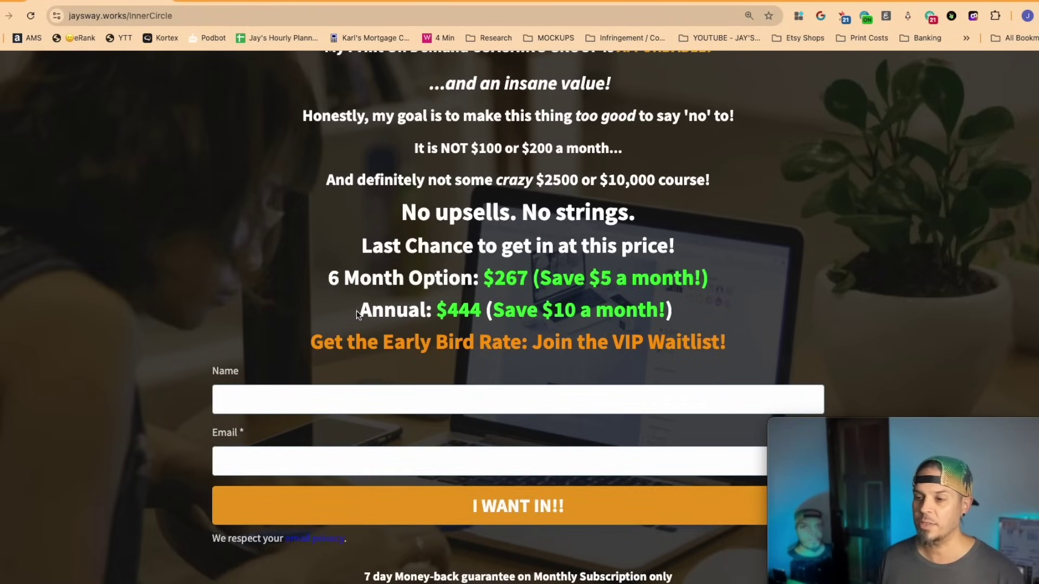
pyautogui.moveTo(355, 311); pyautogui.dragTo(732, 305)
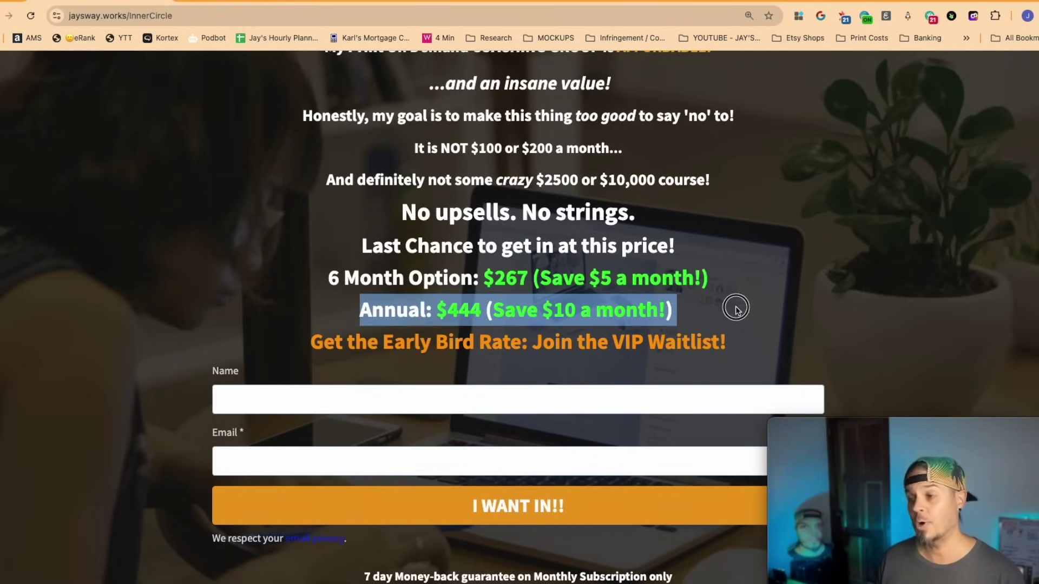
pyautogui.click(697, 312)
pyautogui.scroll(-2, 561, 317)
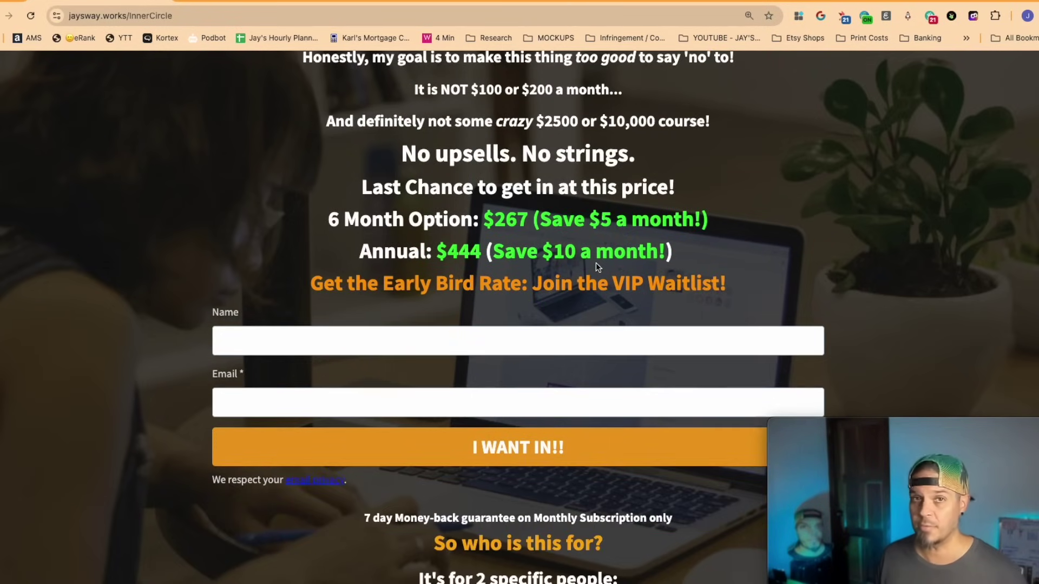
# Review who the membership is for, the Etsy sales figures, and the weekly live training descriptions
pyautogui.scroll(-7, 596, 261)
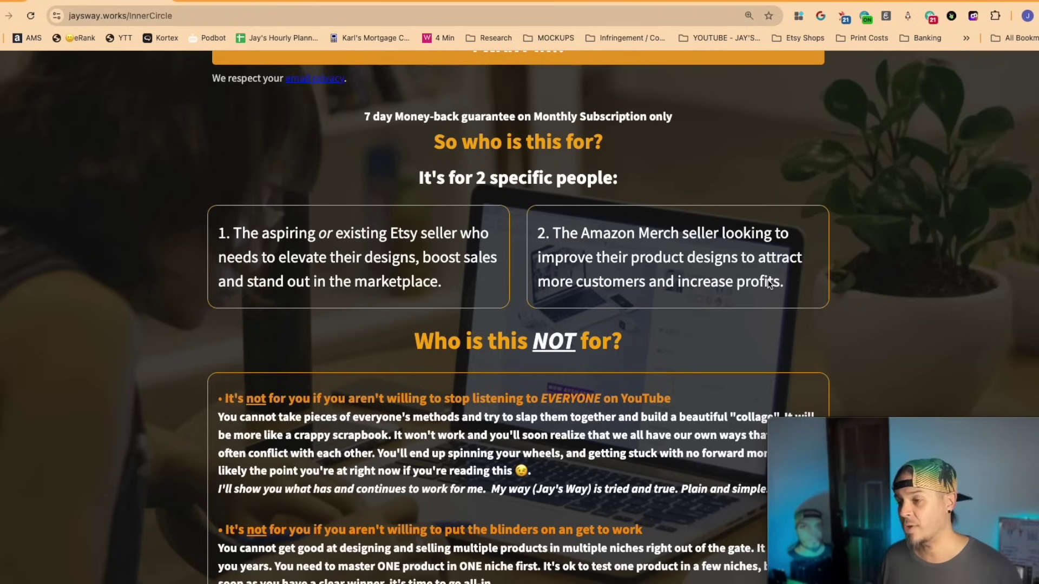
pyautogui.scroll(-20, 598, 313)
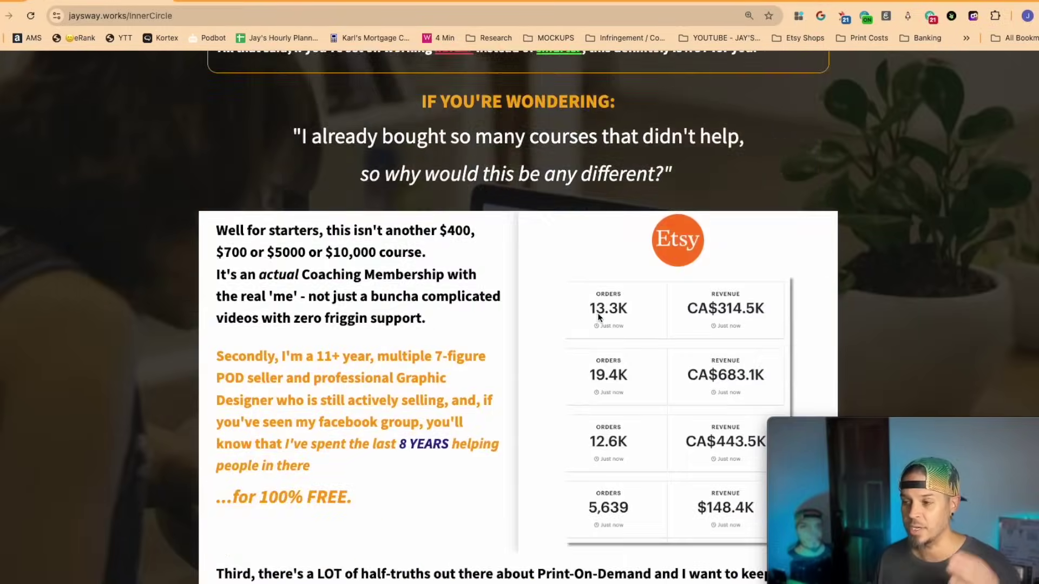
pyautogui.scroll(-8, 597, 312)
pyautogui.scroll(7, 663, 243)
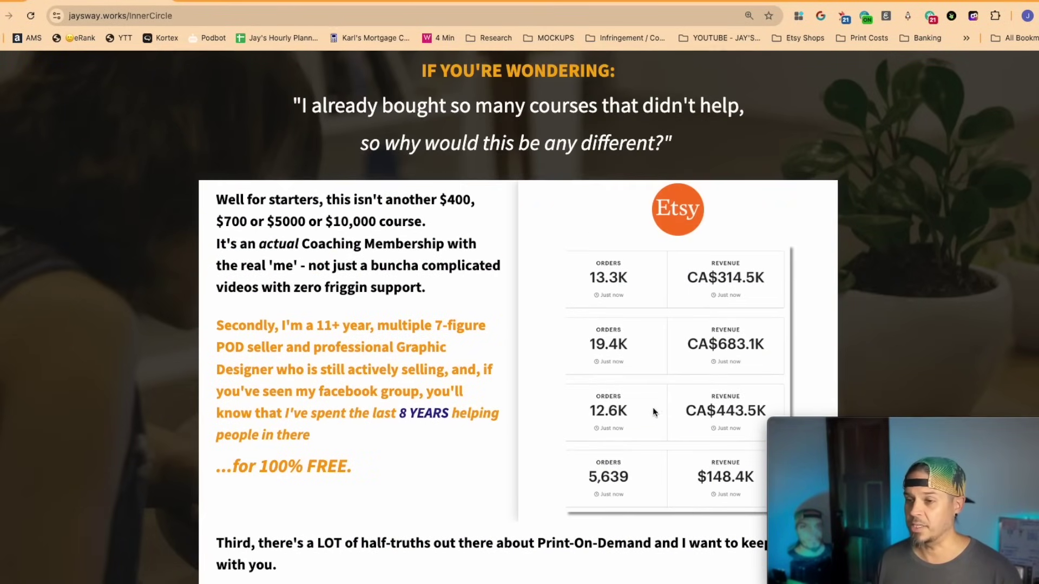
pyautogui.scroll(-15, 653, 413)
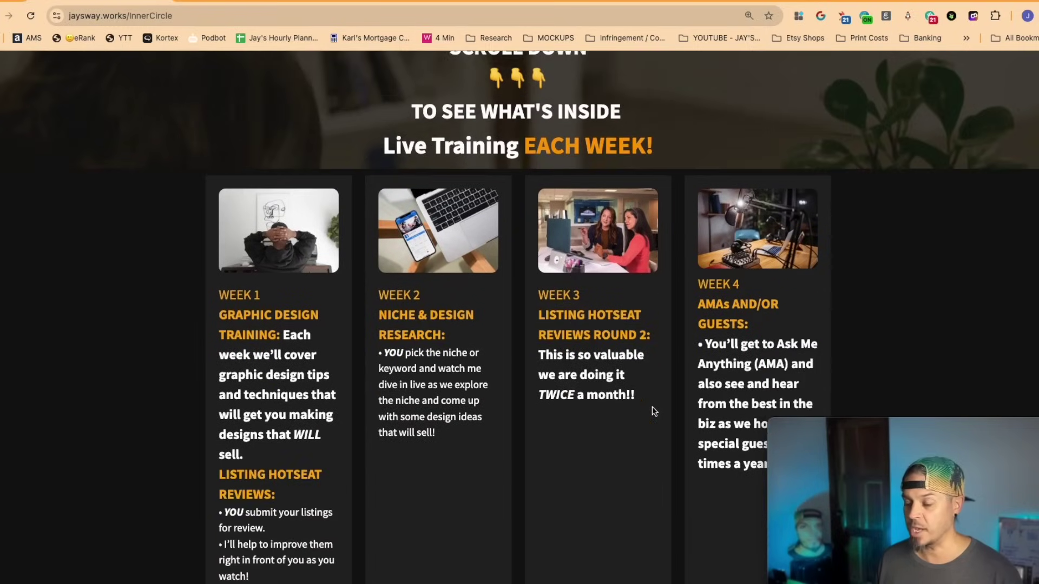
pyautogui.scroll(-1, 652, 411)
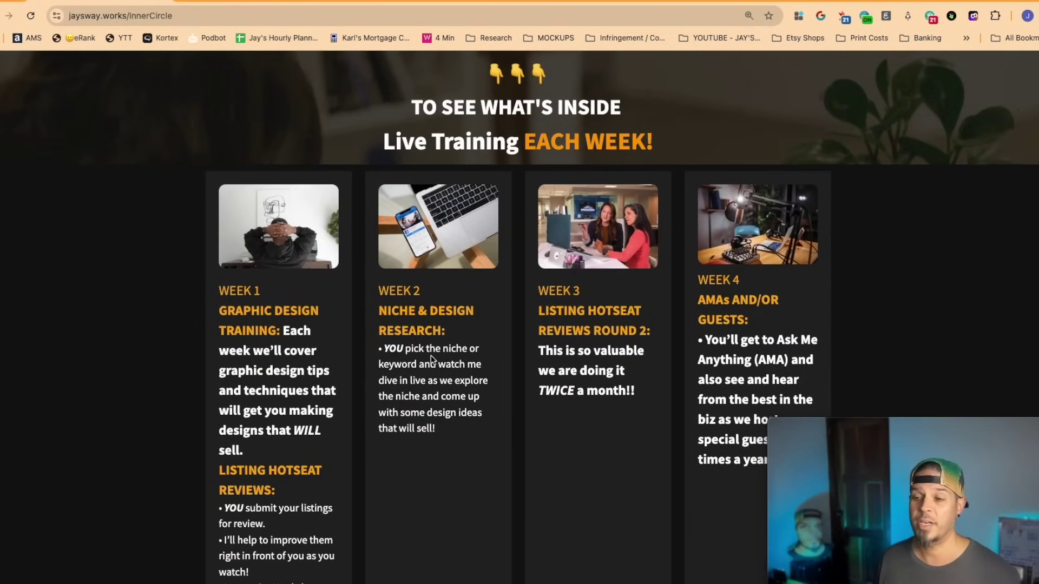
pyautogui.scroll(-3, 354, 388)
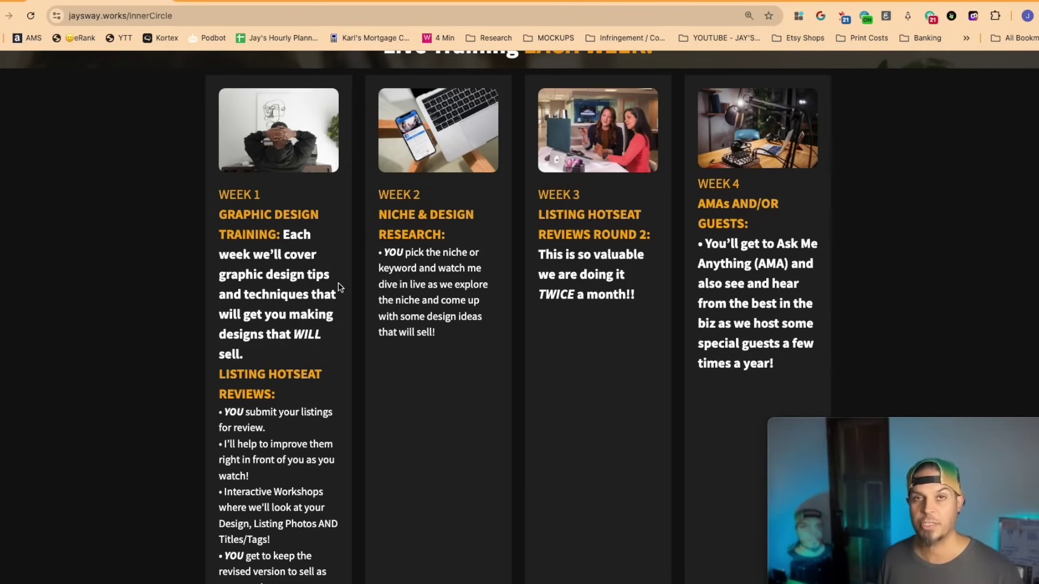
pyautogui.scroll(-2, 309, 335)
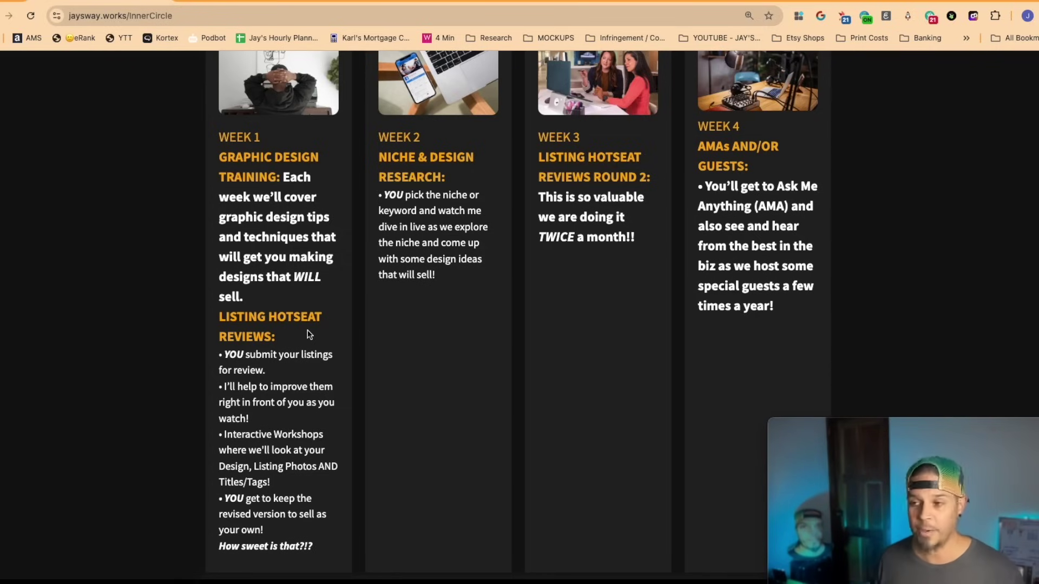
pyautogui.scroll(1, 411, 320)
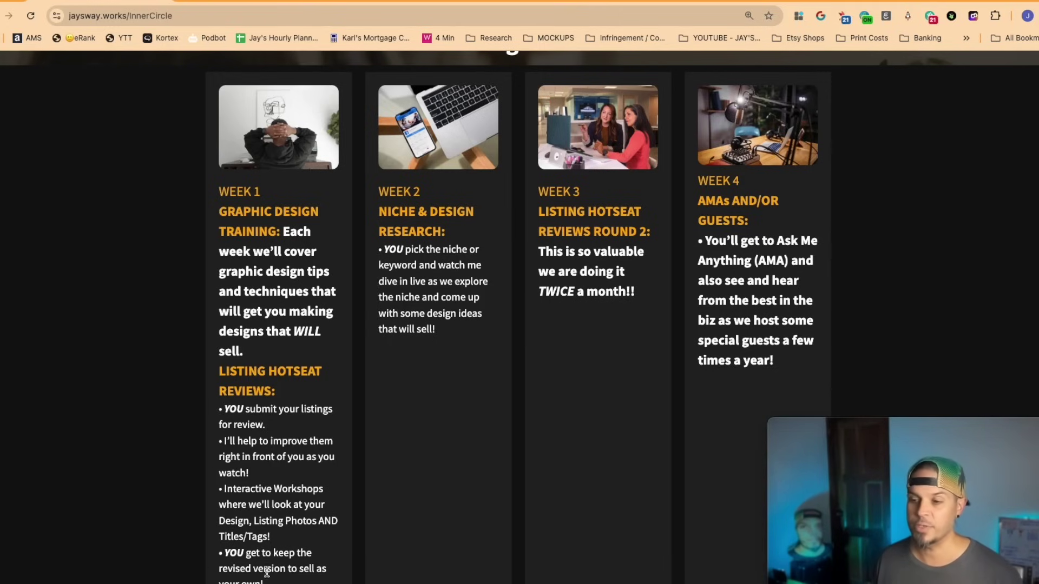
pyautogui.scroll(-2, 276, 495)
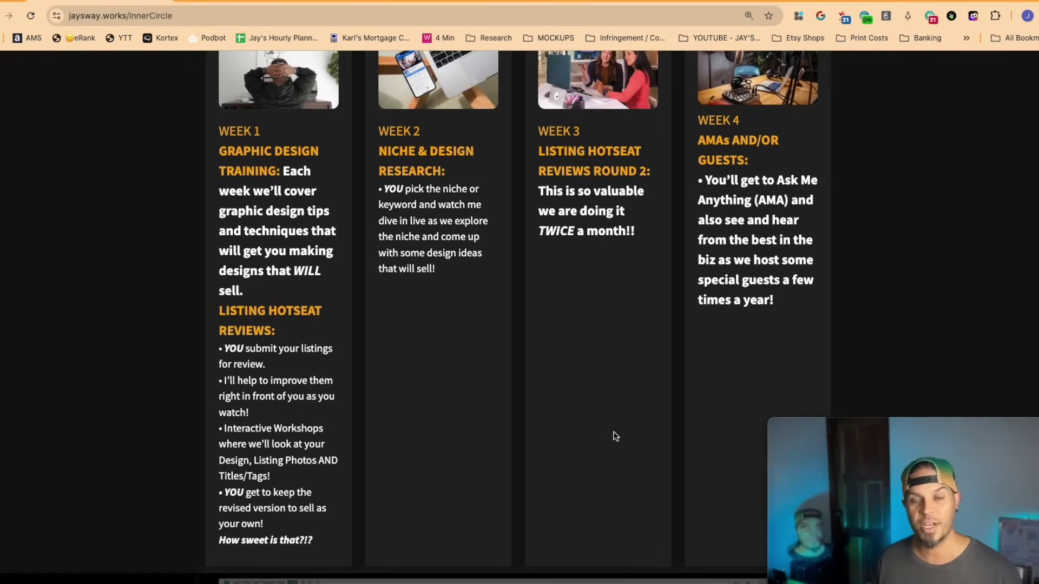
# Review the four-week live training schedule and the all-time Merch by Amazon sales figures on the membership page
pyautogui.scroll(2, 660, 432)
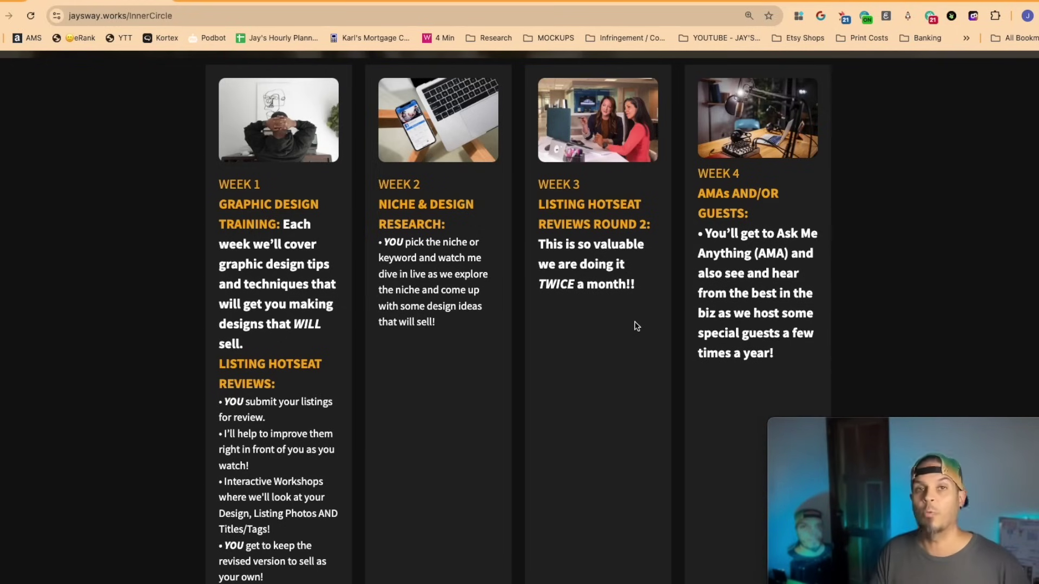
pyautogui.scroll(-2, 848, 206)
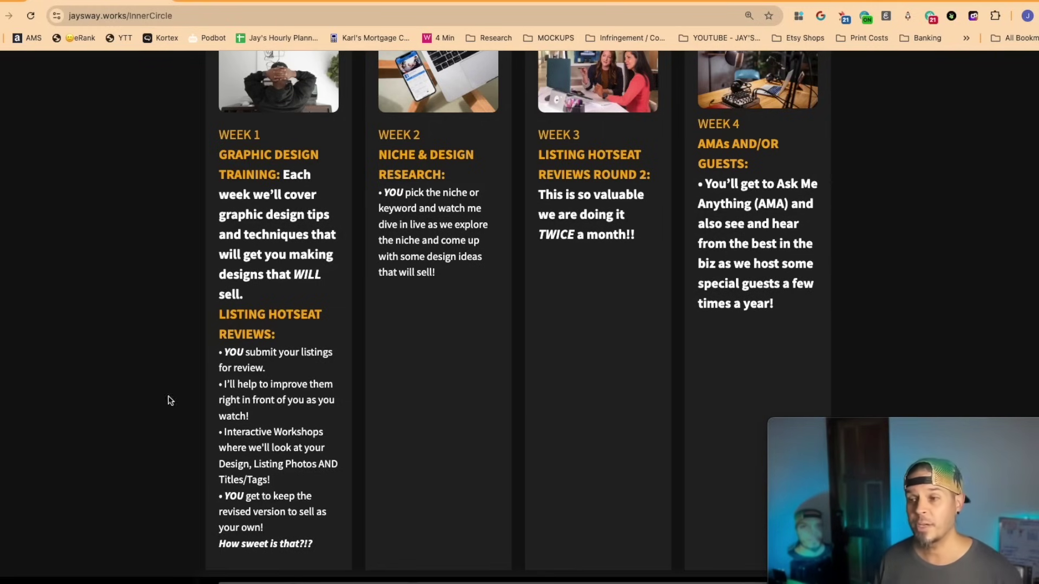
pyautogui.scroll(2, 420, 445)
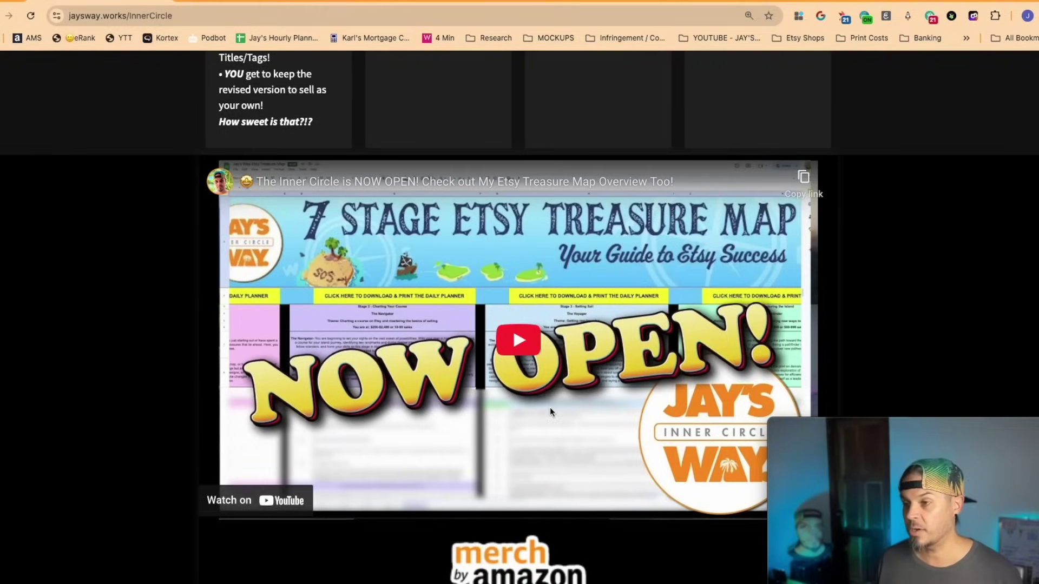
pyautogui.scroll(-8, 550, 413)
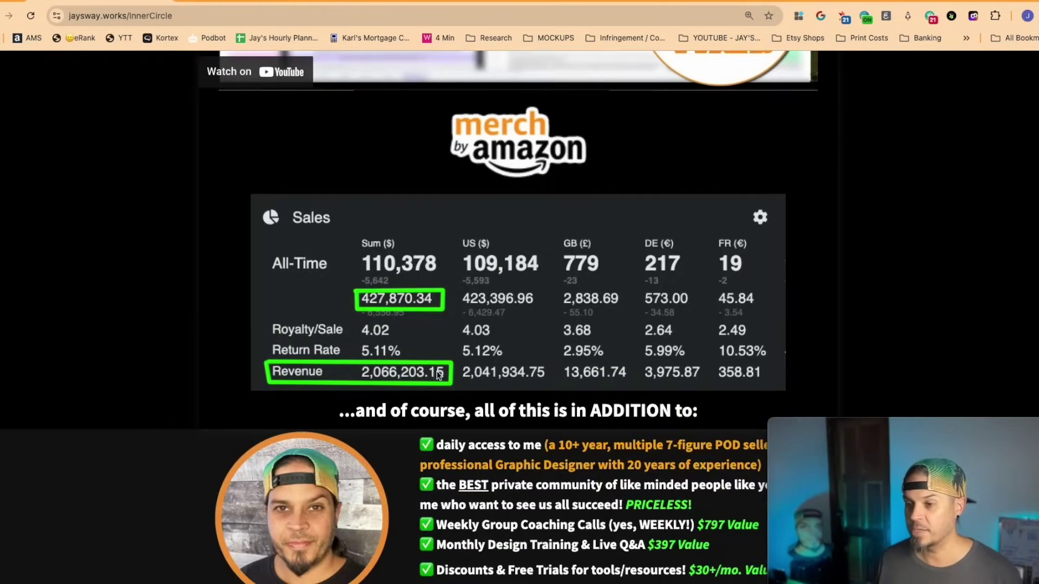
pyautogui.scroll(-2, 439, 375)
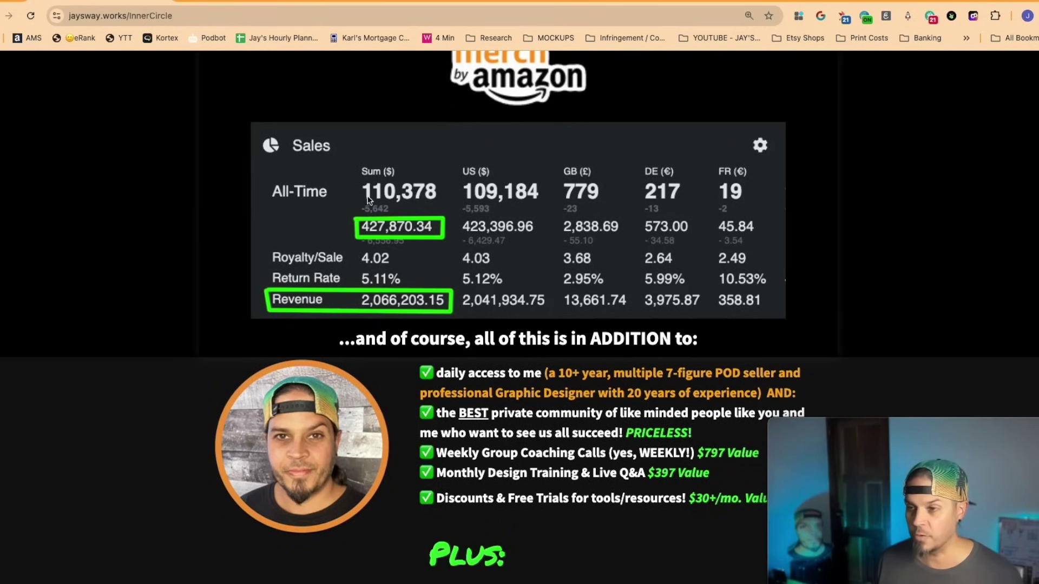
pyautogui.scroll(1, 461, 248)
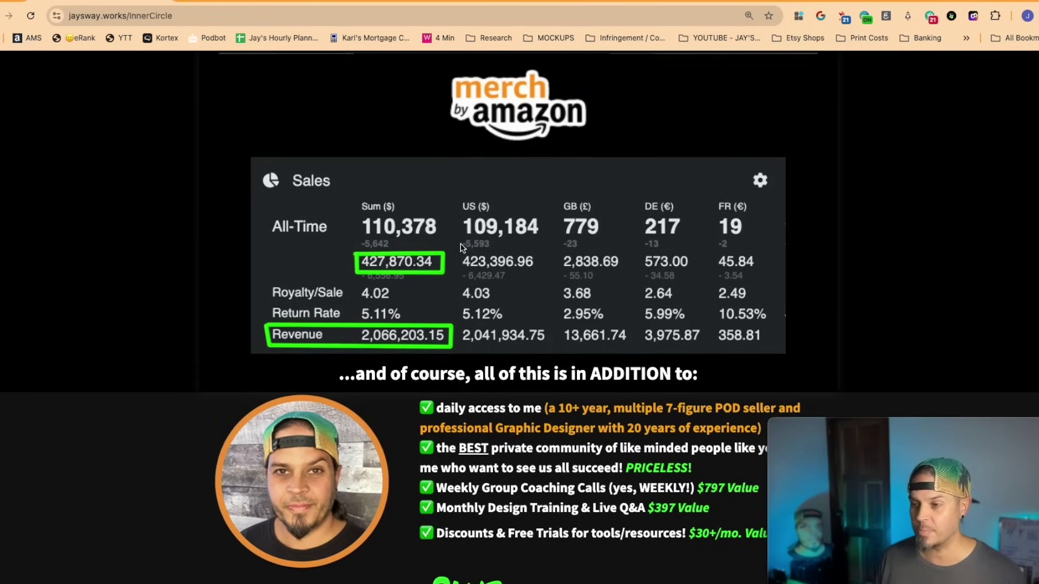
# Read the list of membership benefits, from daily access and group coaching calls to the hub of resources and trainings
pyautogui.scroll(-5, 462, 247)
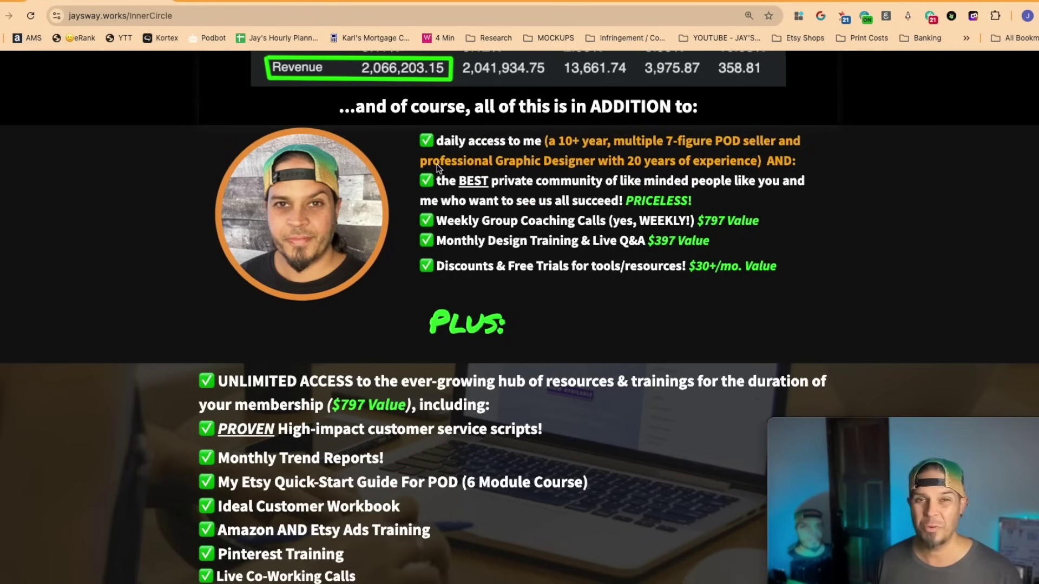
pyautogui.scroll(-4, 437, 164)
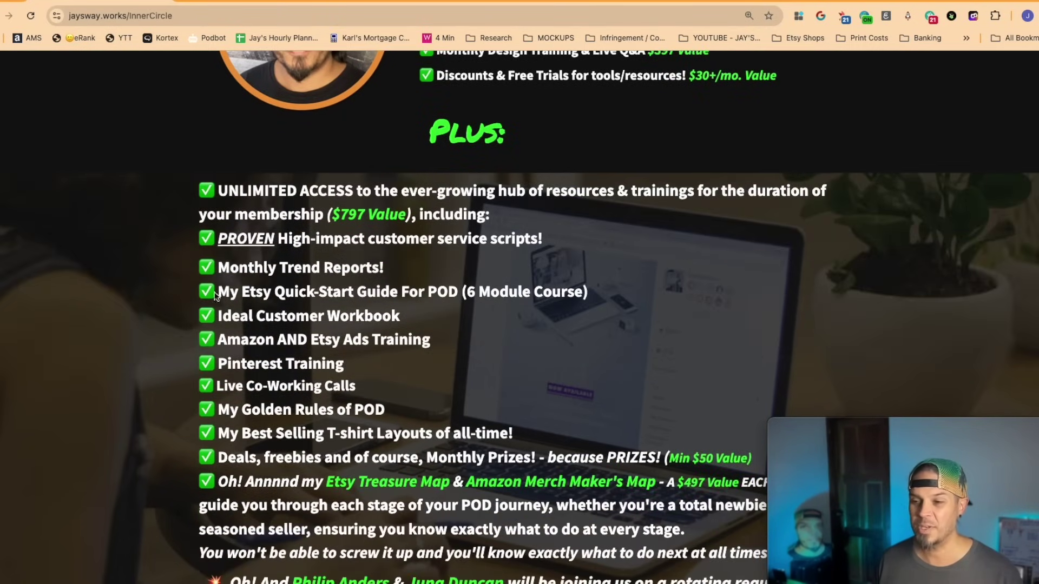
pyautogui.scroll(-1, 330, 276)
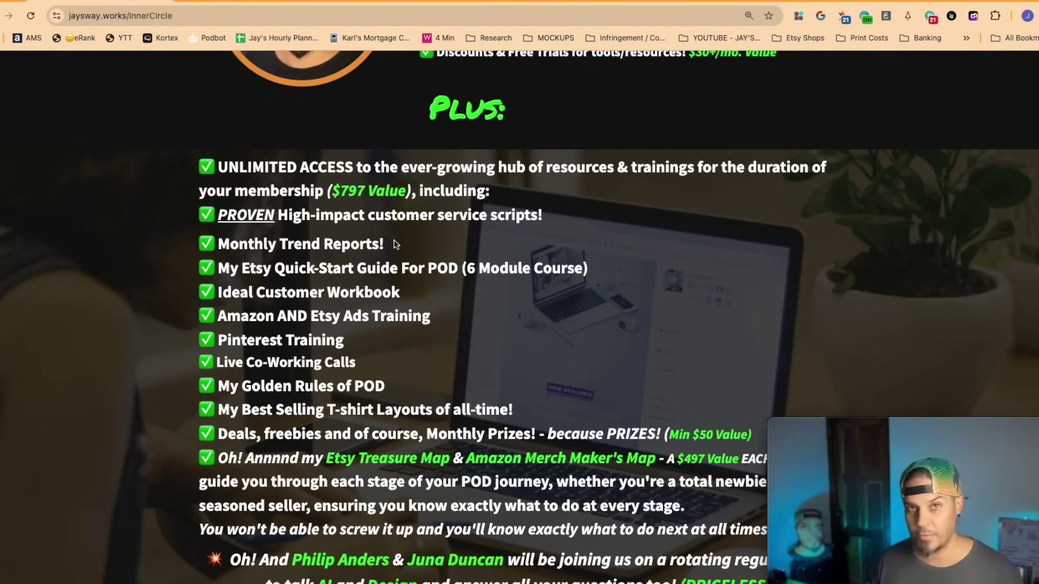
pyautogui.scroll(-2, 399, 286)
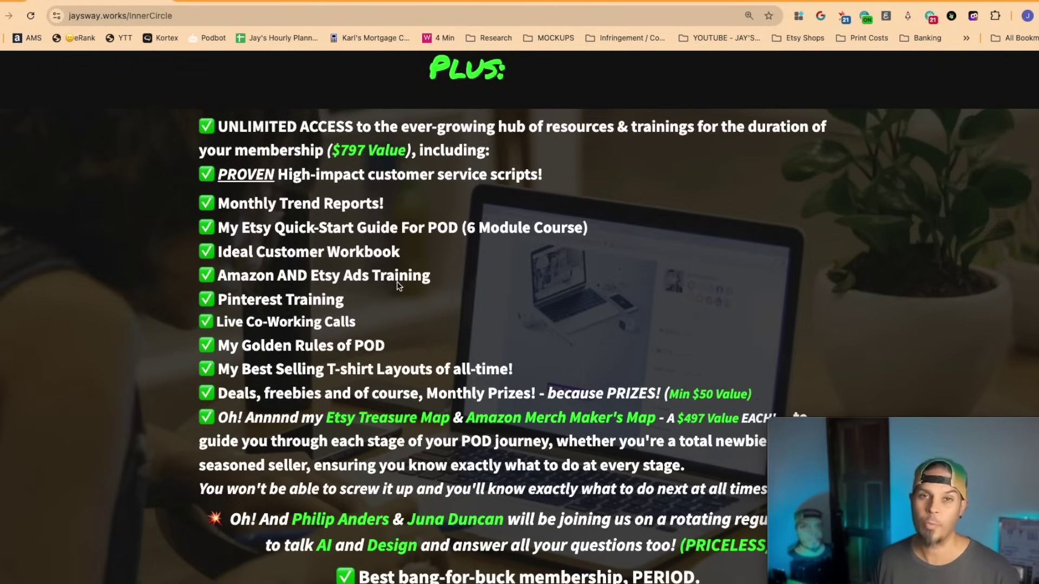
pyautogui.scroll(-3, 399, 286)
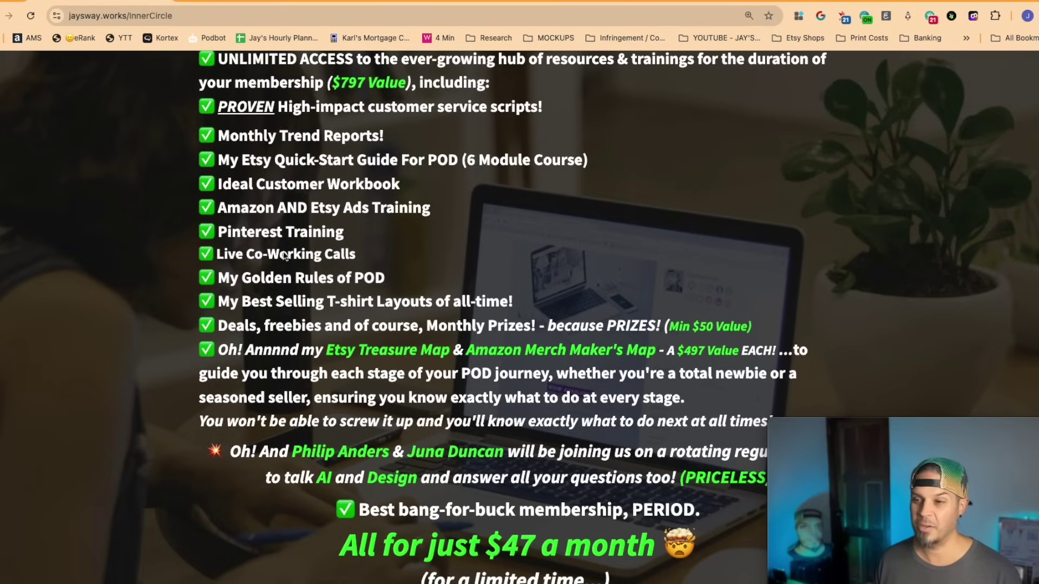
# Highlight the Pinterest Training and Etsy Ads Training entries in the benefits list while reading it, clearing each selection
pyautogui.moveTo(219, 232); pyautogui.dragTo(440, 236)
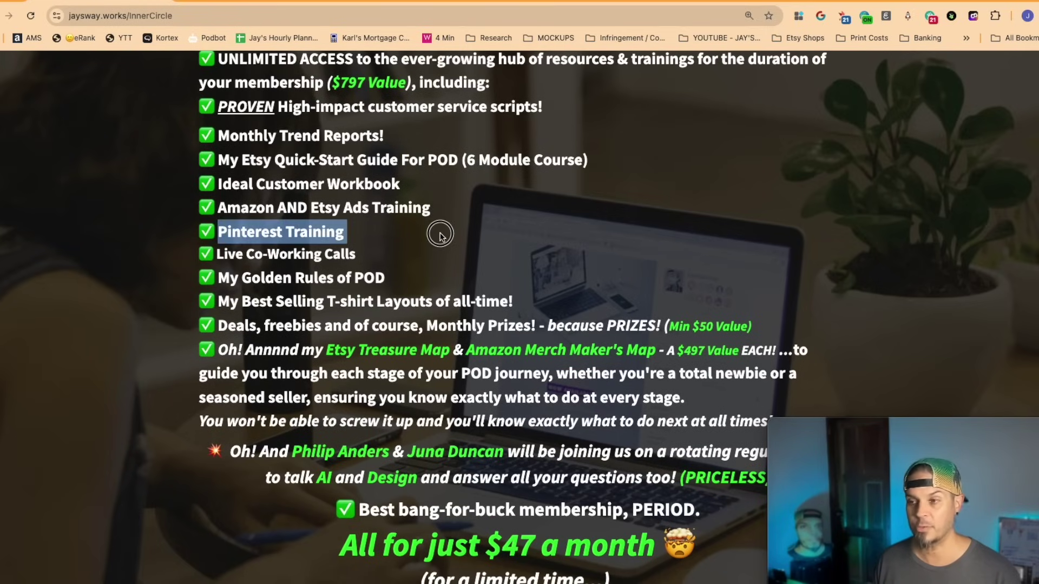
pyautogui.click(365, 247)
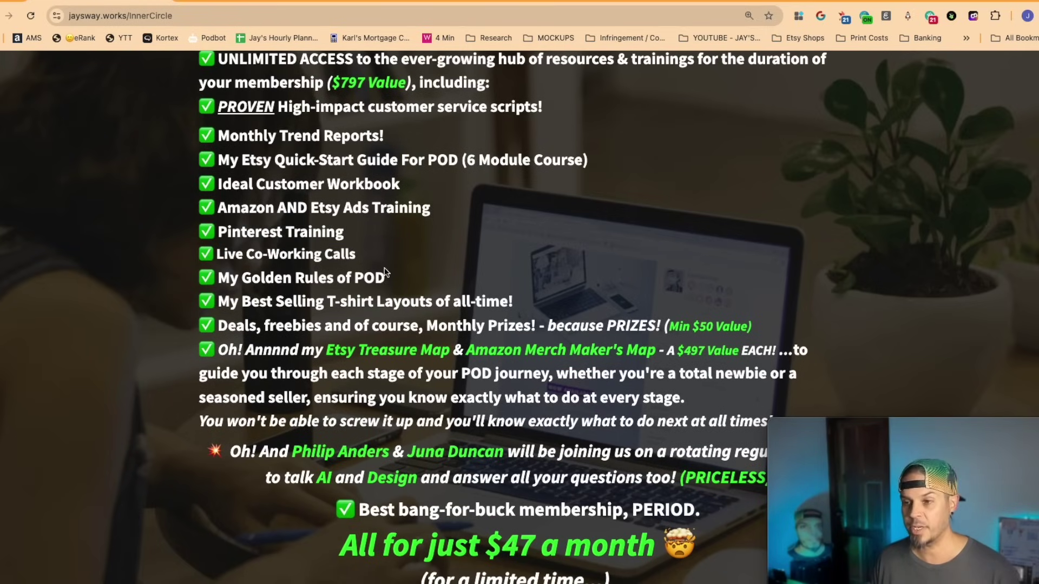
pyautogui.scroll(-1, 386, 272)
pyautogui.scroll(-1, 386, 272)
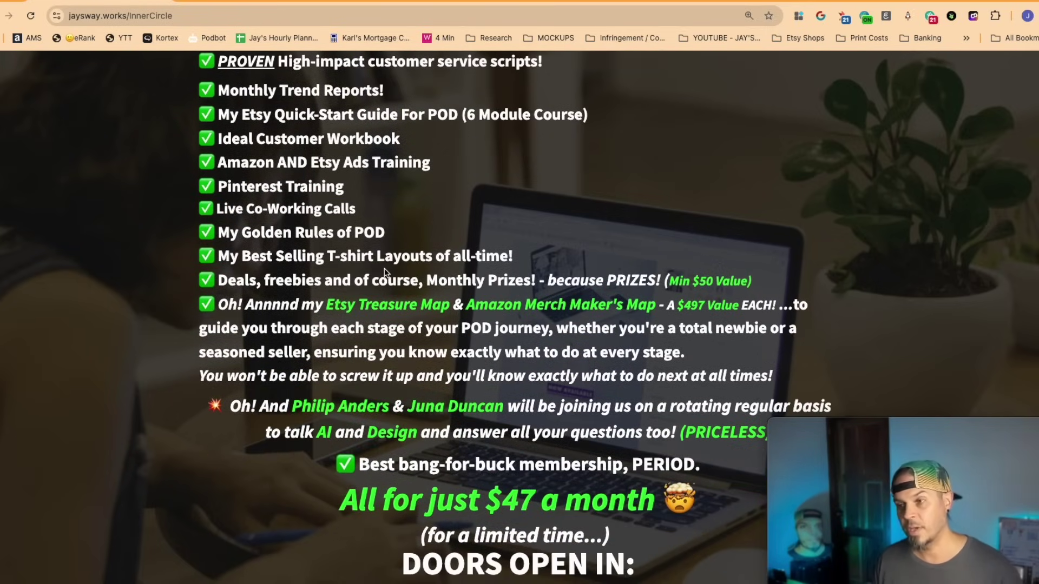
pyautogui.scroll(-2, 386, 272)
pyautogui.moveTo(312, 116); pyautogui.dragTo(478, 107)
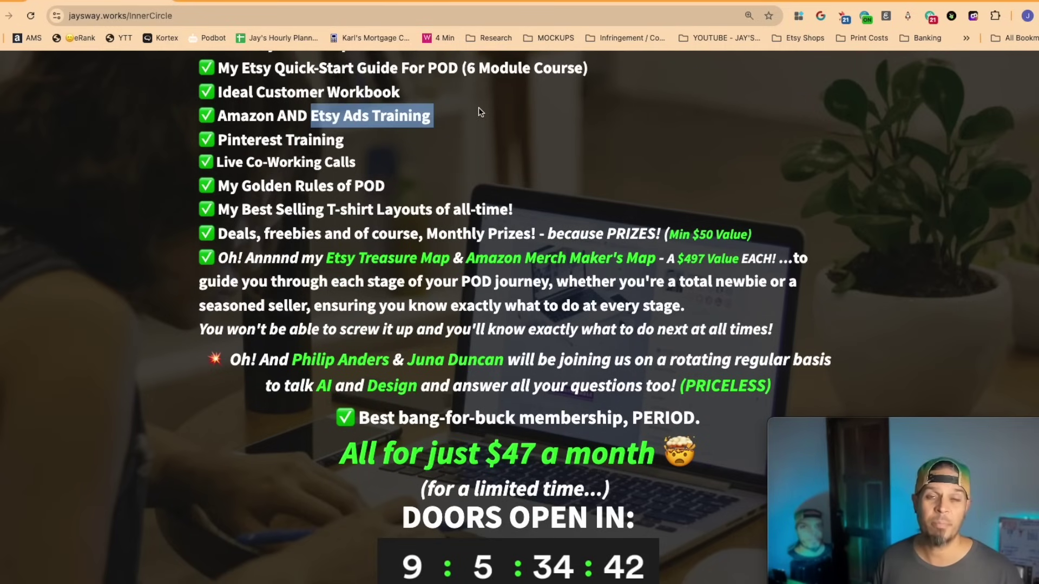
pyautogui.click(478, 108)
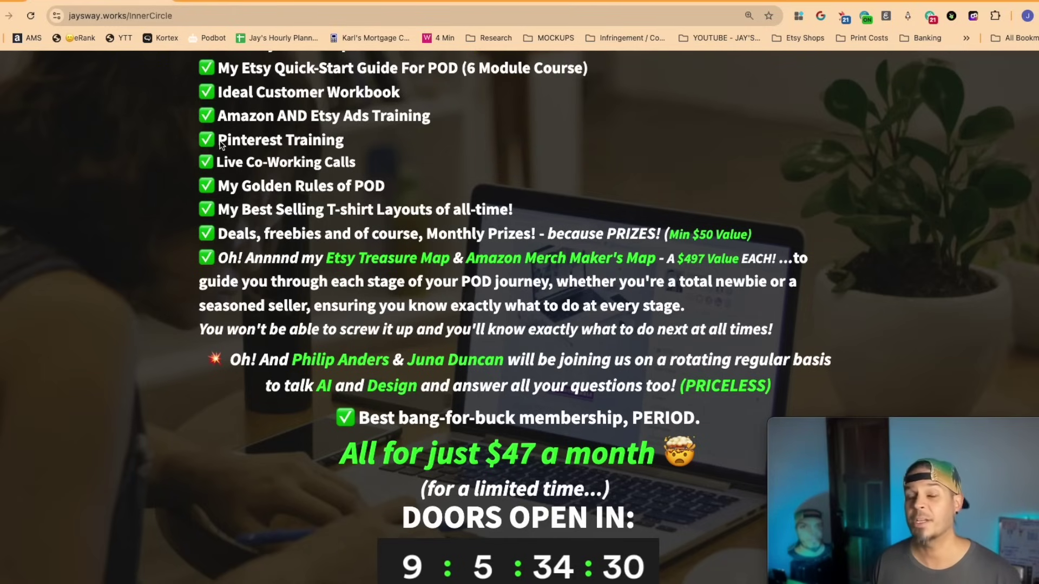
pyautogui.moveTo(220, 144); pyautogui.dragTo(365, 151)
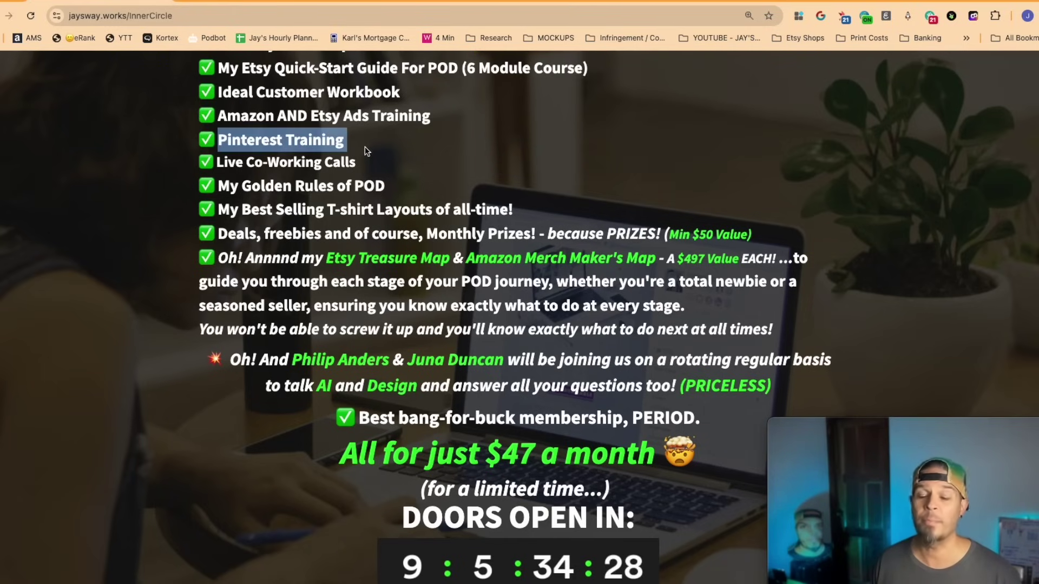
pyautogui.click(406, 155)
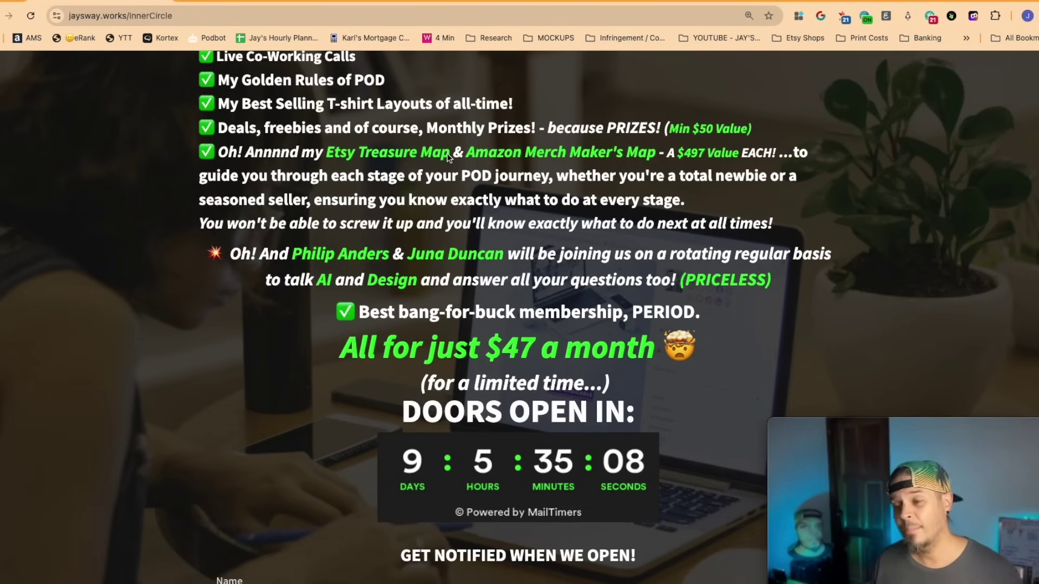
# Highlight the Amazon Merch Maker's Map and the guest experts' AI and Design sessions in the benefits list, then clear the selection
pyautogui.moveTo(470, 154); pyautogui.dragTo(652, 158)
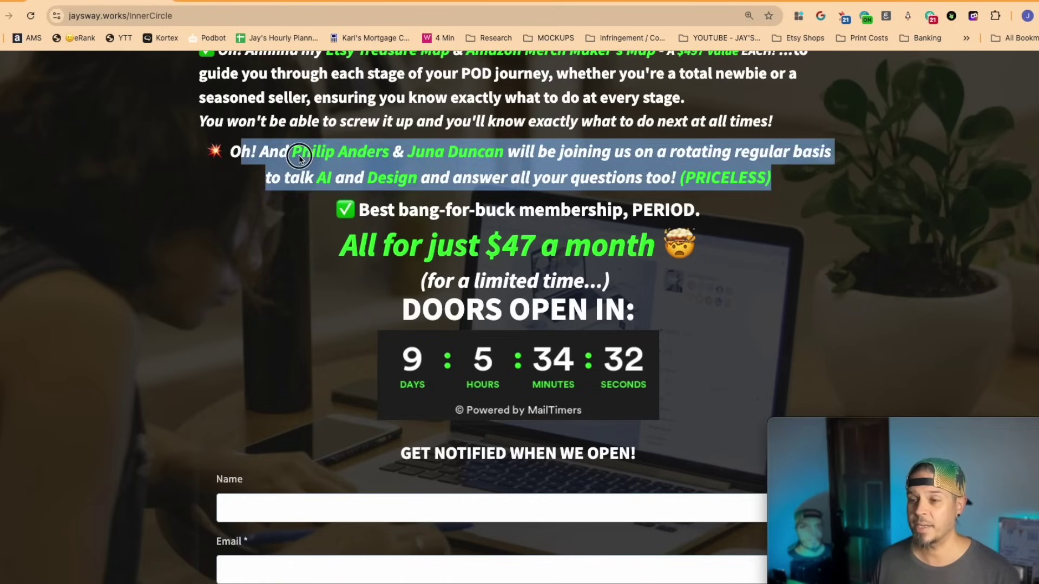
pyautogui.moveTo(230, 152); pyautogui.dragTo(901, 187)
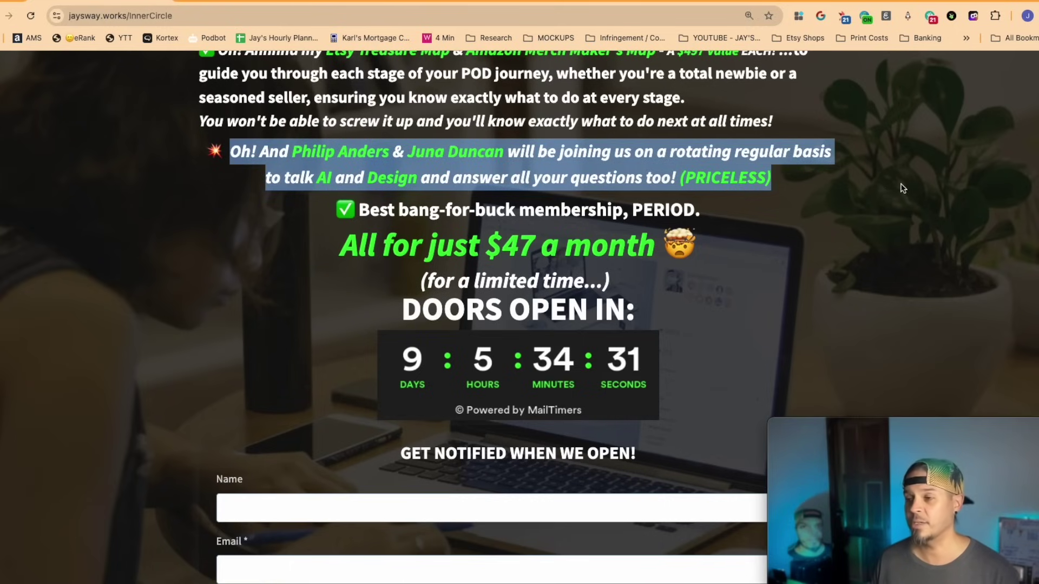
pyautogui.click(882, 198)
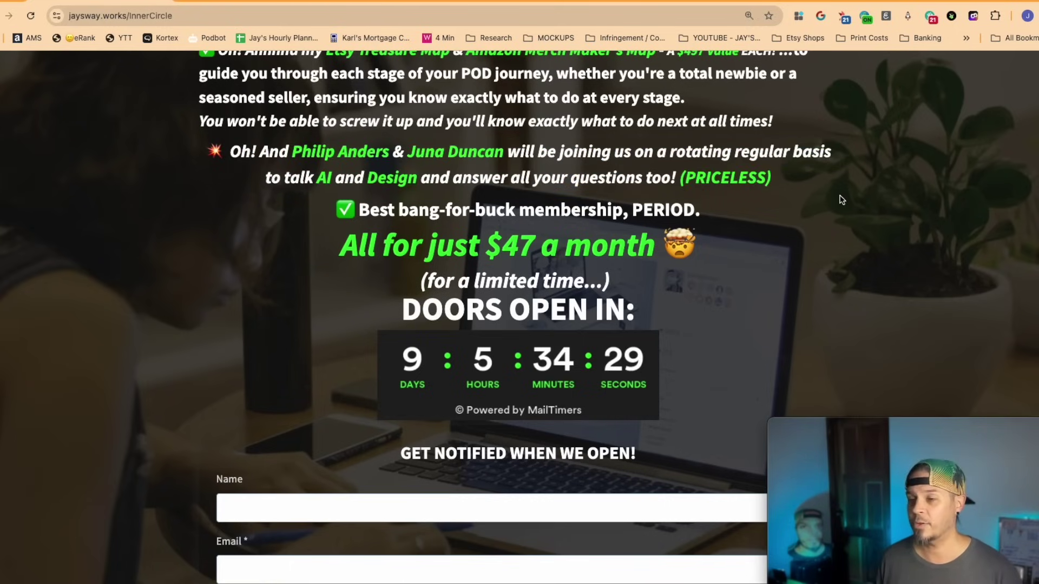
pyautogui.scroll(-2, 842, 199)
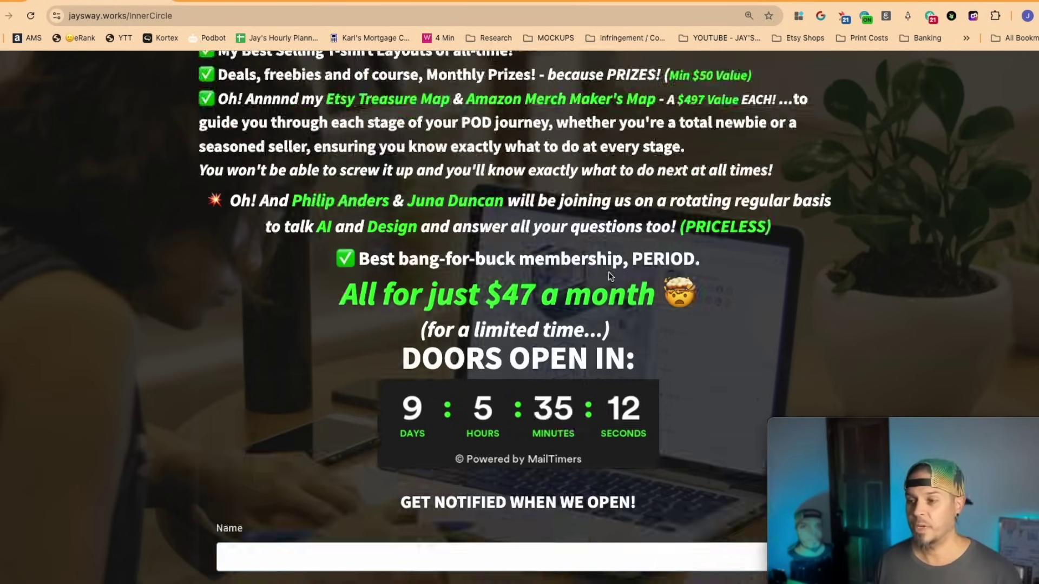
# Examine the opening notification form and browse the member testimonials below it
pyautogui.scroll(-15, 607, 271)
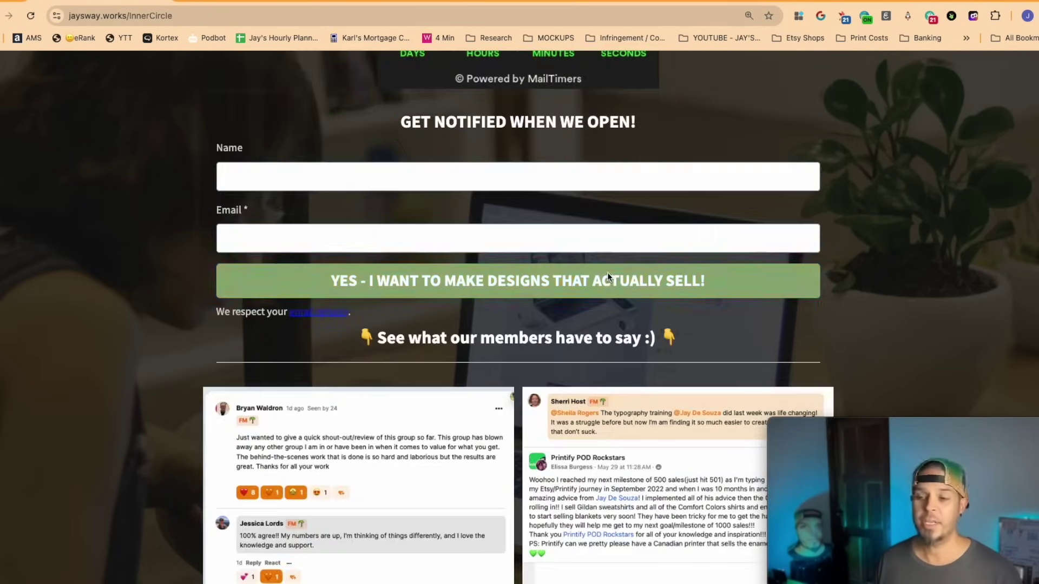
pyautogui.scroll(-9, 574, 306)
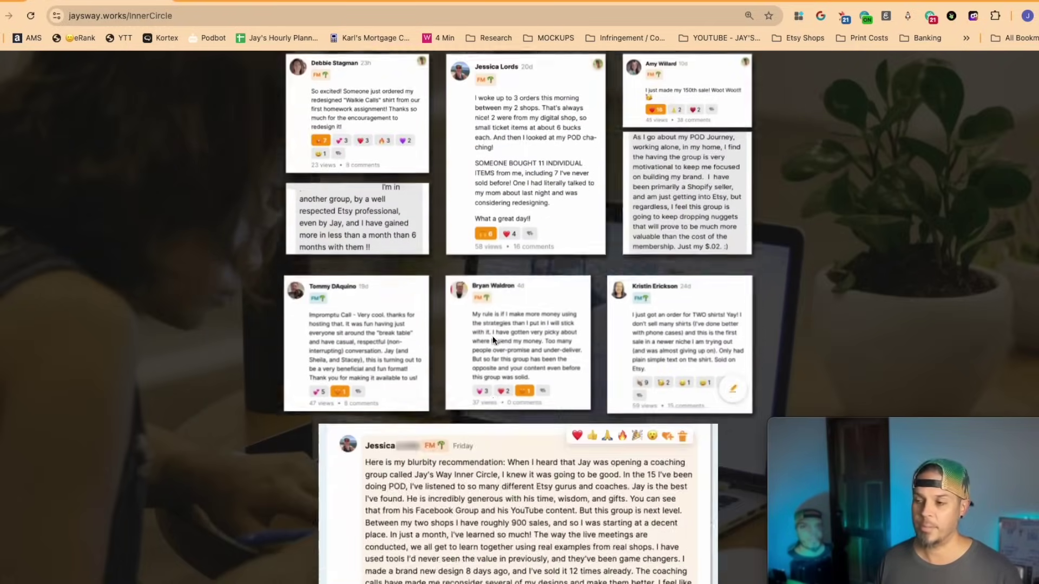
pyautogui.scroll(-4, 489, 329)
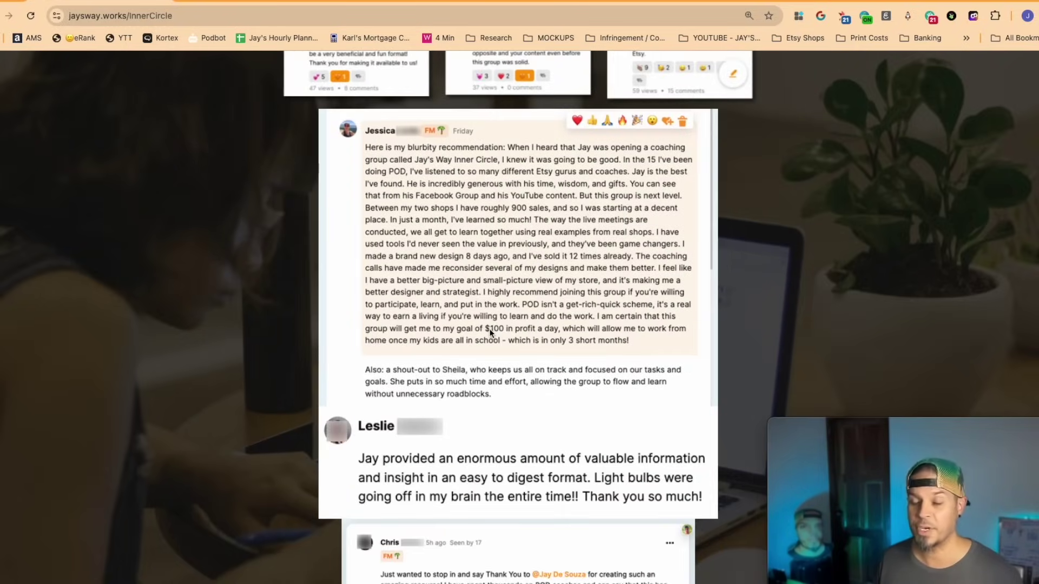
pyautogui.scroll(-3, 489, 329)
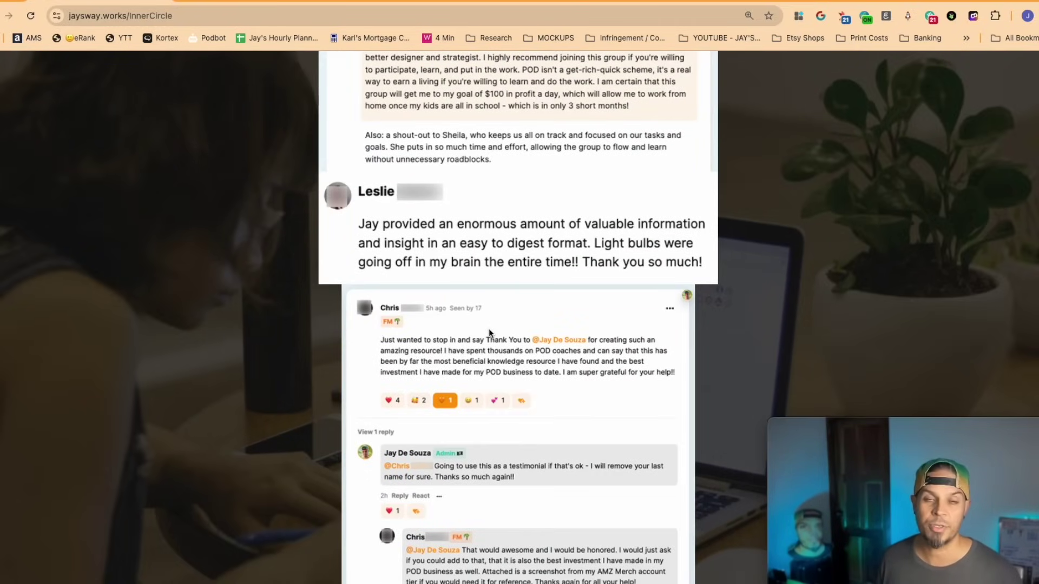